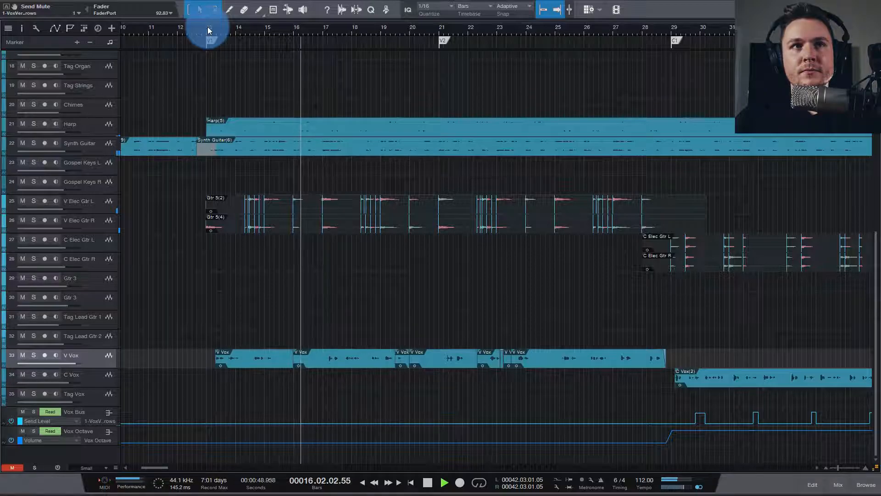
Step: Stop playback at the V1 marker (bar 13) and show the mixer with the V Vox track enlarged
key(space)
click(206, 27)
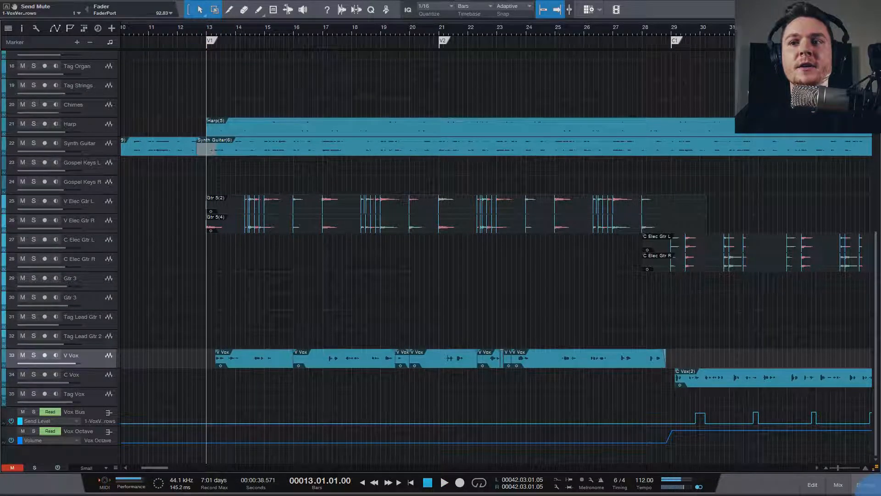
click(839, 484)
scroll(447, 217, down, 4)
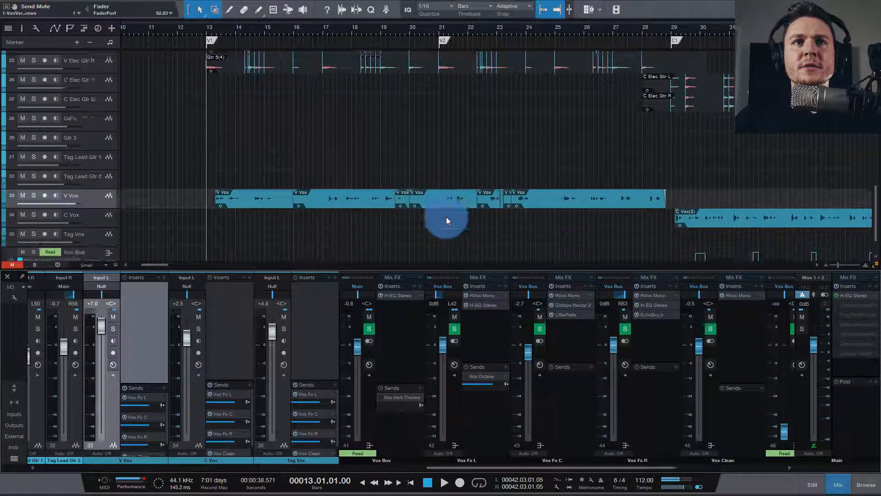
scroll(447, 217, down, 2)
drag(95, 173, 95, 218)
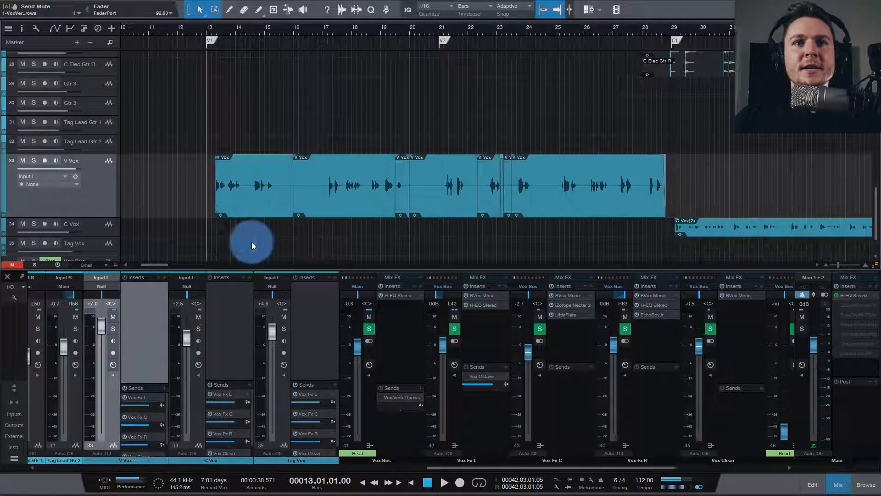
Step: Mute V Vox's Vox Fx C, Vox Fx R and Vox Clean sends, and bypass the Vox Fx L bus's RVox Mono and H-EQ Stereo
drag(123, 418, 163, 426)
click(126, 442)
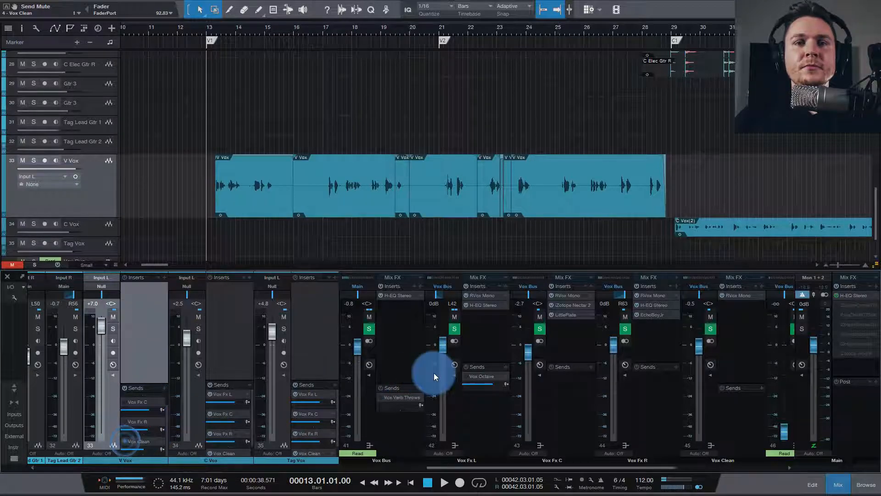
drag(488, 308, 467, 304)
Step: Solo the V Vox track to audition it from bar 13, and centre the Vox Fx L bus's pan
click(214, 29)
key(space)
click(33, 161)
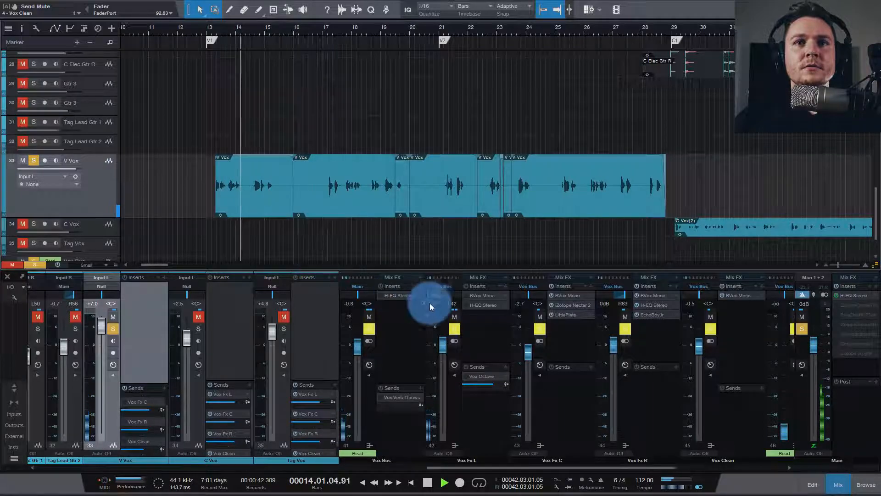
click(299, 176)
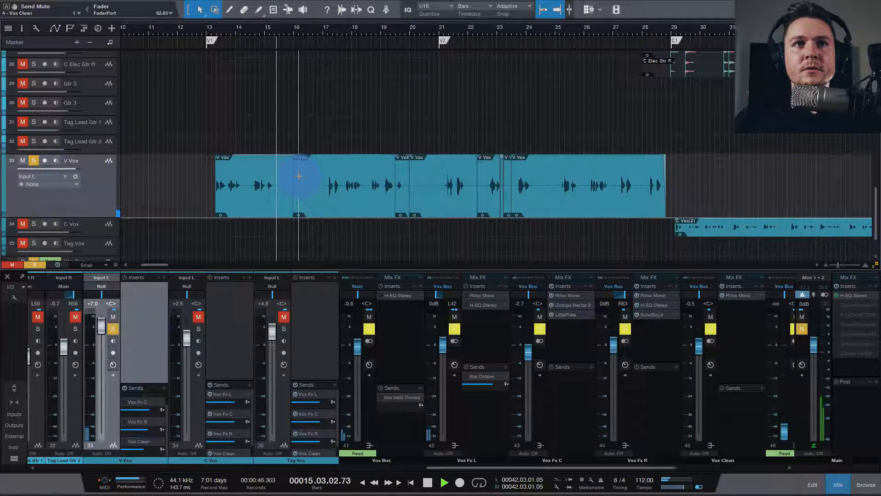
key(space)
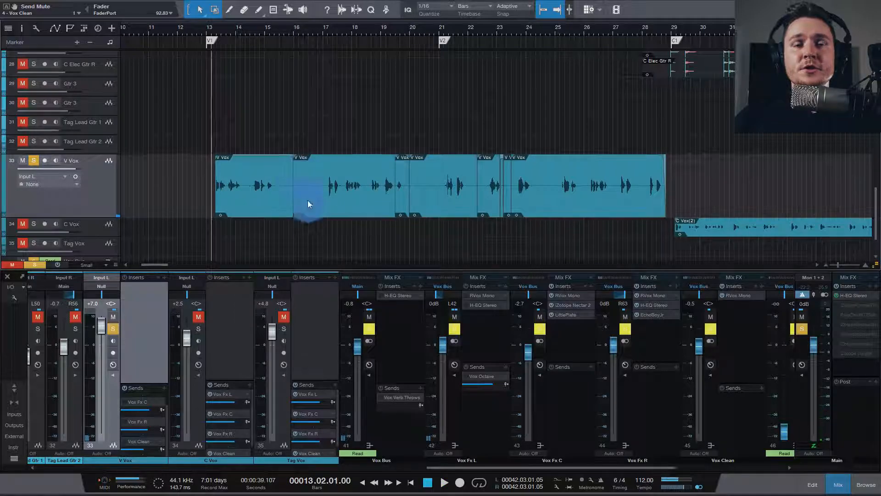
alt+click(443, 295)
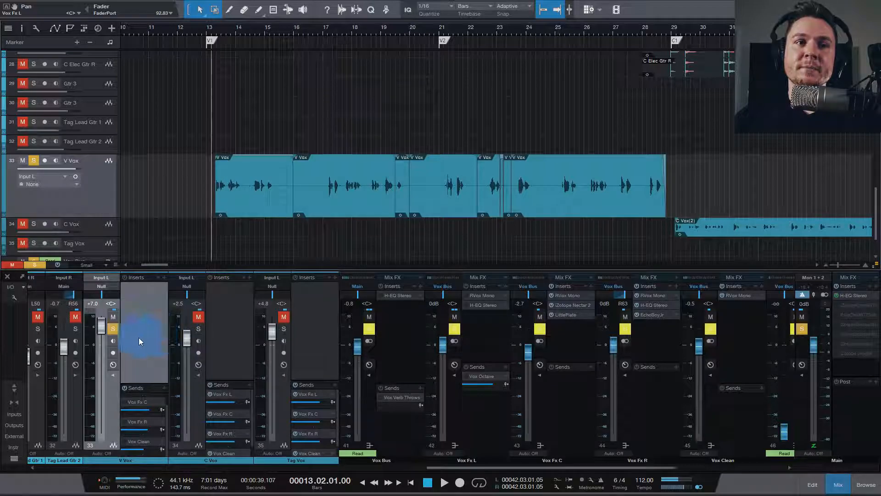
Step: Review the V Vox, C Vox and Tag Vox channels, the Vox Fx L, C and R buses, and V Vox's sends
scroll(152, 356, right, 1)
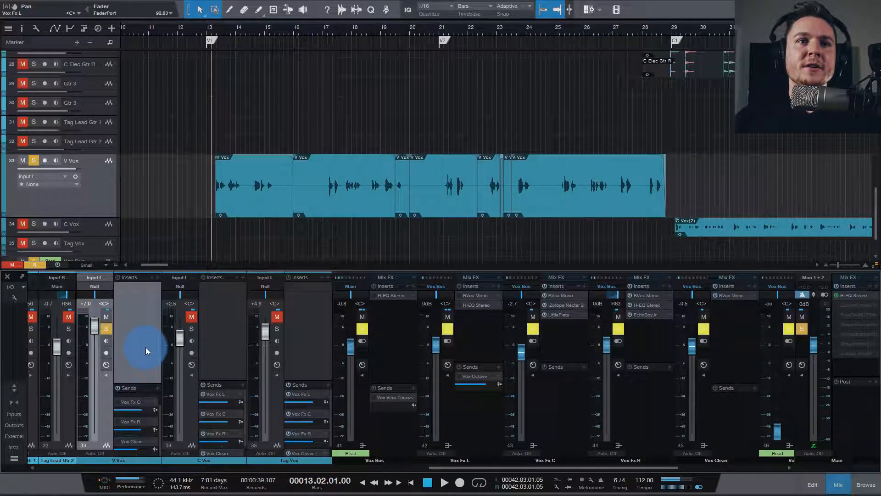
ctrl+click(240, 336)
ctrl+click(304, 337)
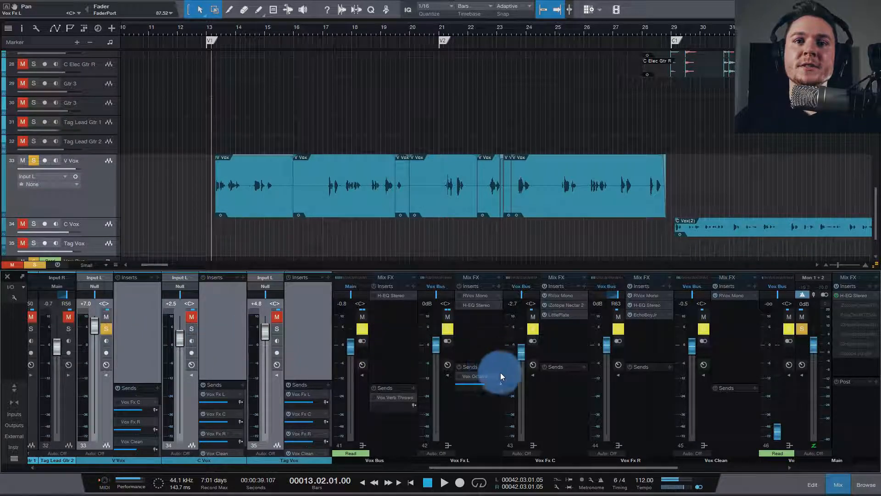
click(489, 337)
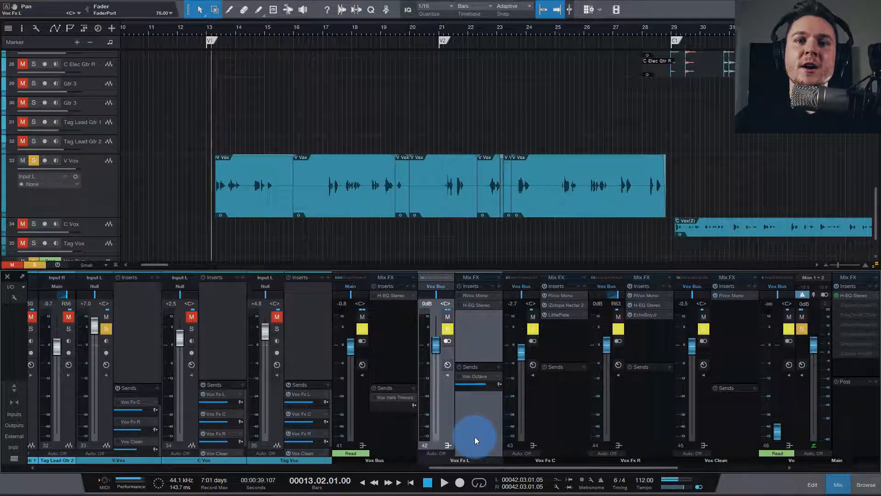
click(552, 416)
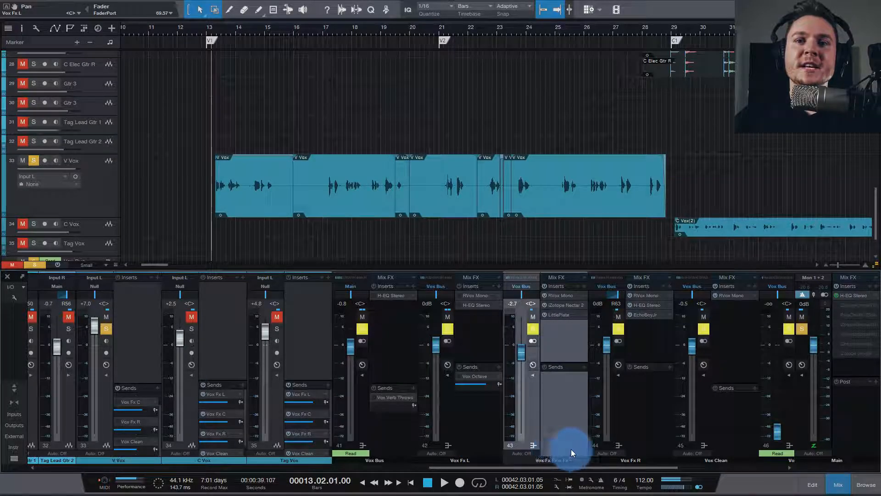
click(651, 412)
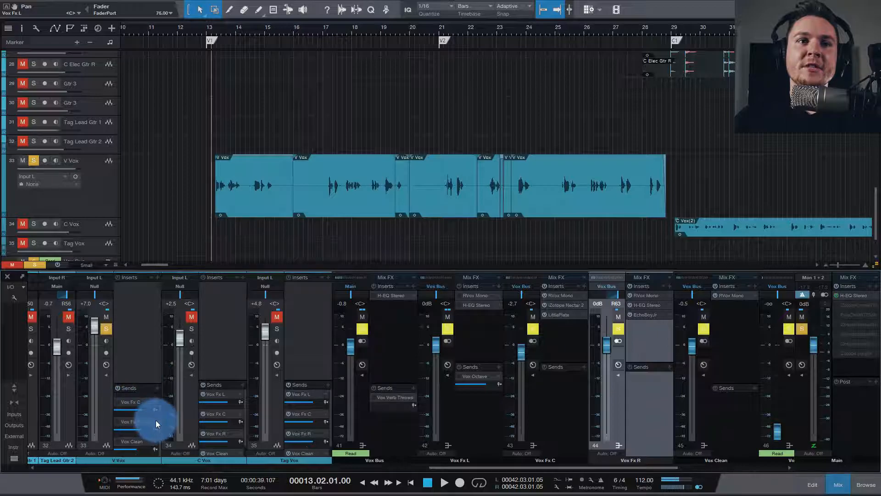
drag(160, 422, 161, 406)
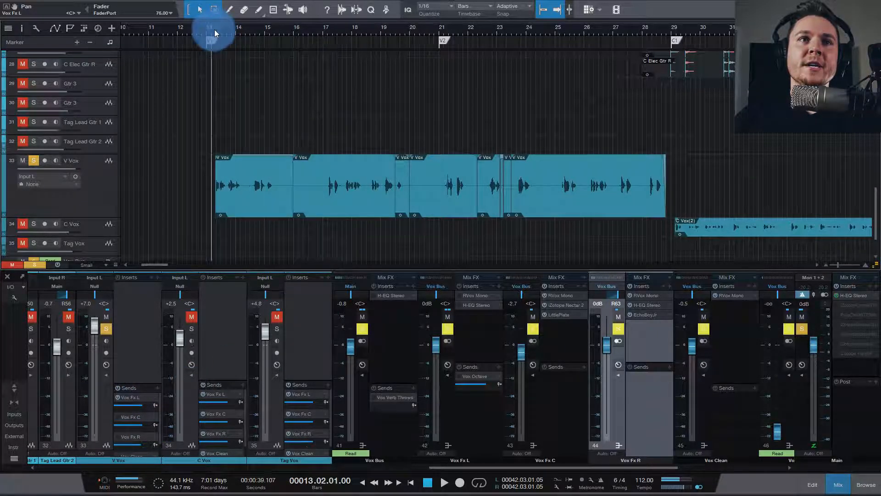
Step: Open RVox Mono on the Vox Fx L bus, set its compression to -24.3, and activate the plug-in
click(476, 295)
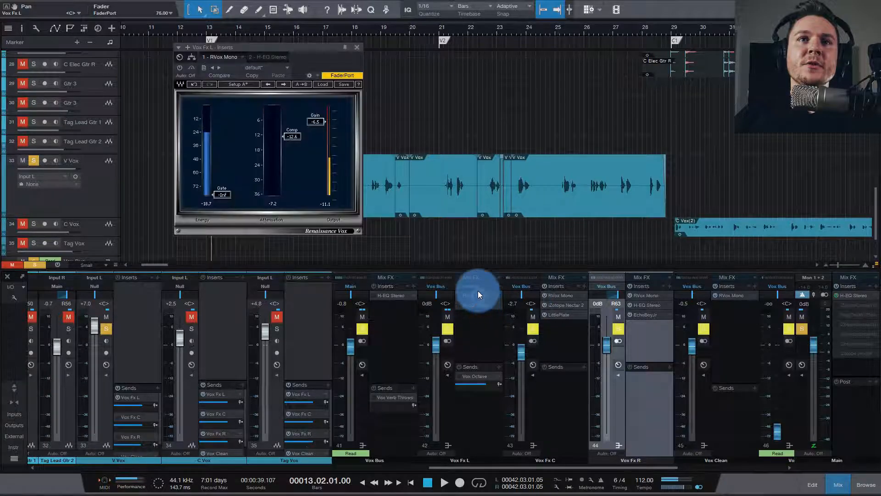
click(285, 131)
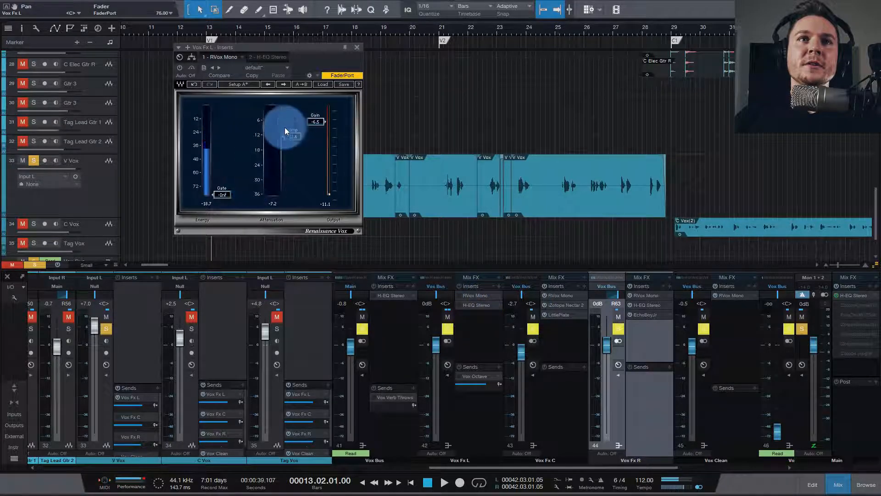
click(358, 47)
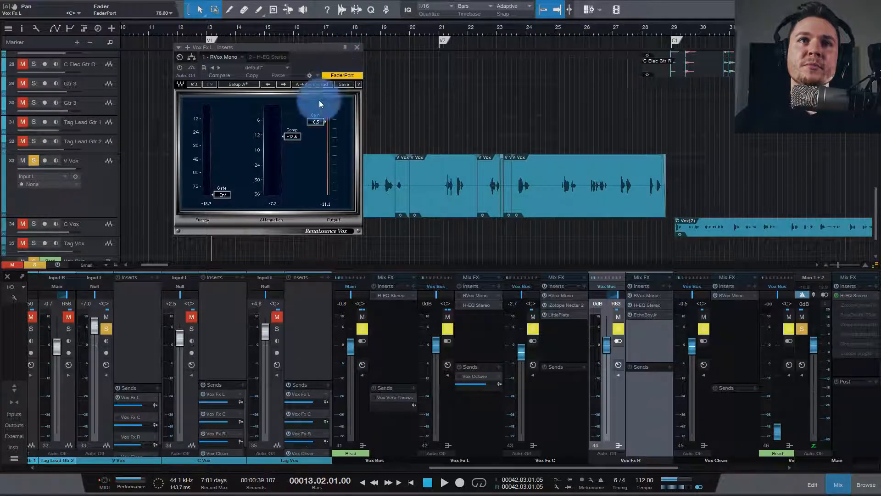
drag(293, 139, 293, 166)
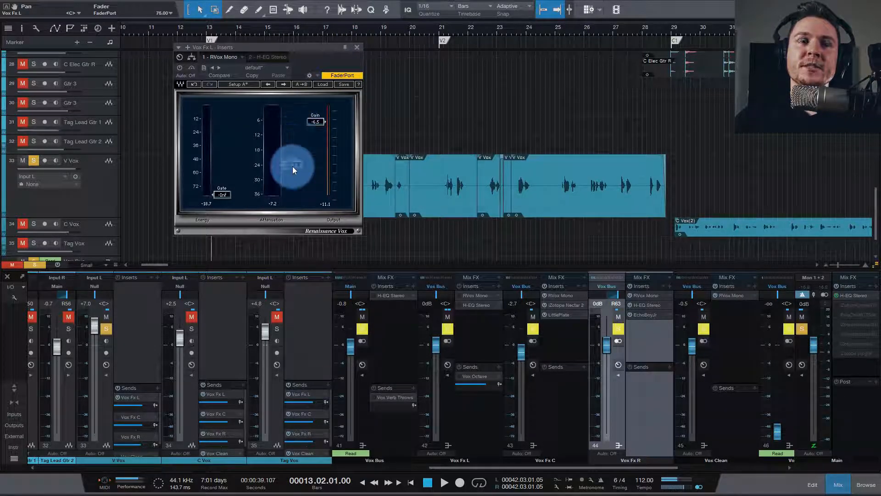
click(459, 296)
Step: Audition the vocal with the -24.3 RVox compression and undo that compression change
key(space)
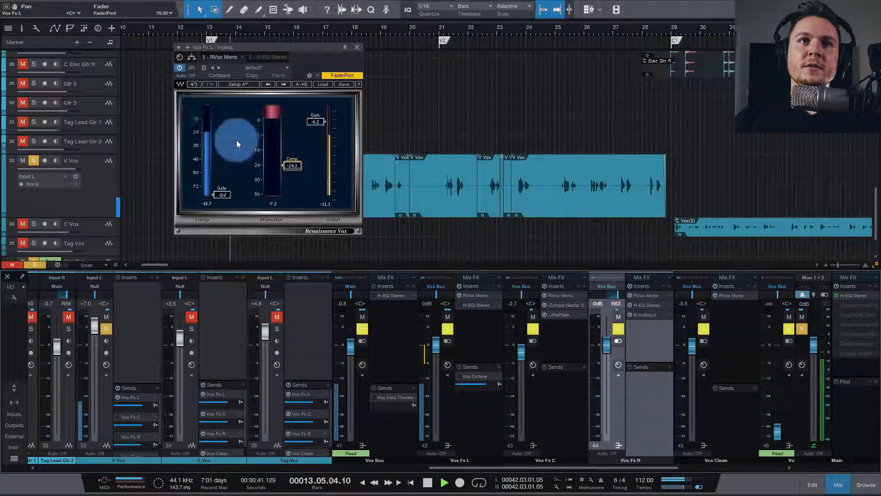
drag(298, 167, 296, 168)
key(space)
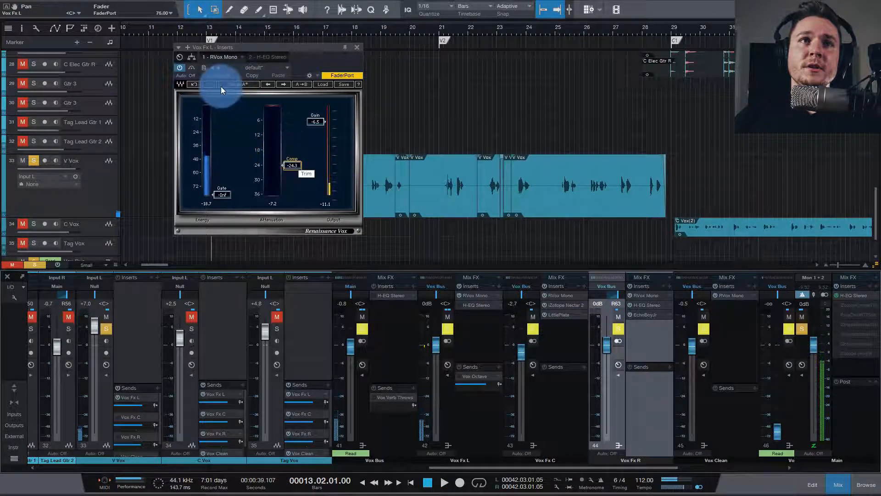
click(193, 85)
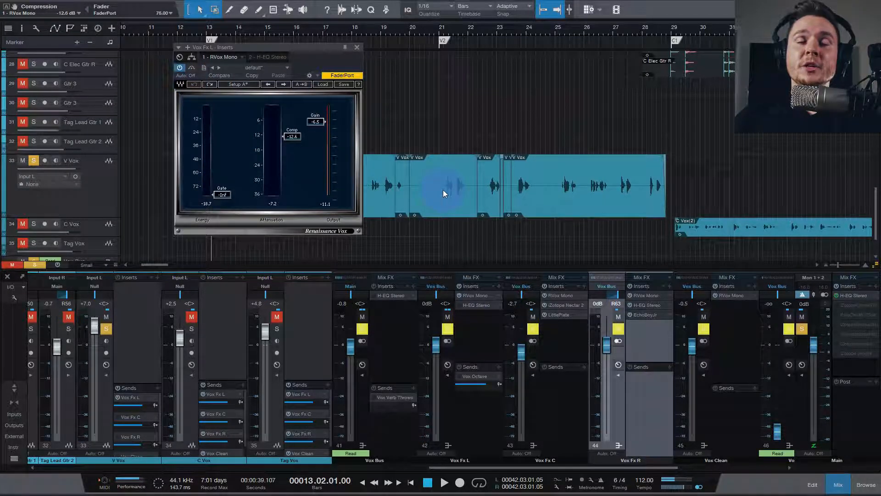
Step: Audition the vocal with RVox Mono's restored compression and close the plug-in window
key(space)
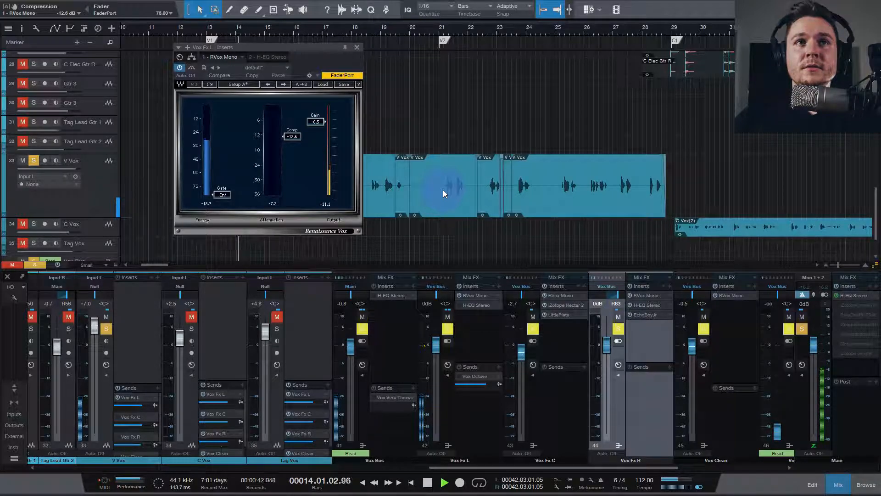
key(space)
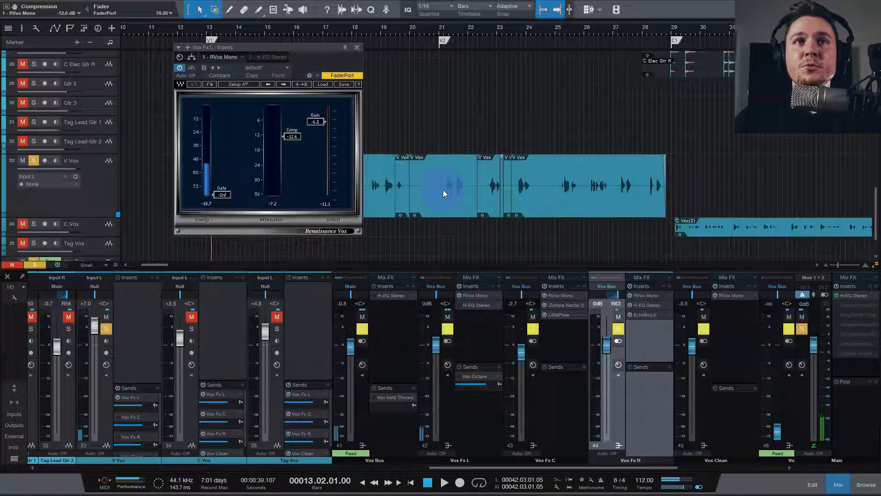
click(356, 46)
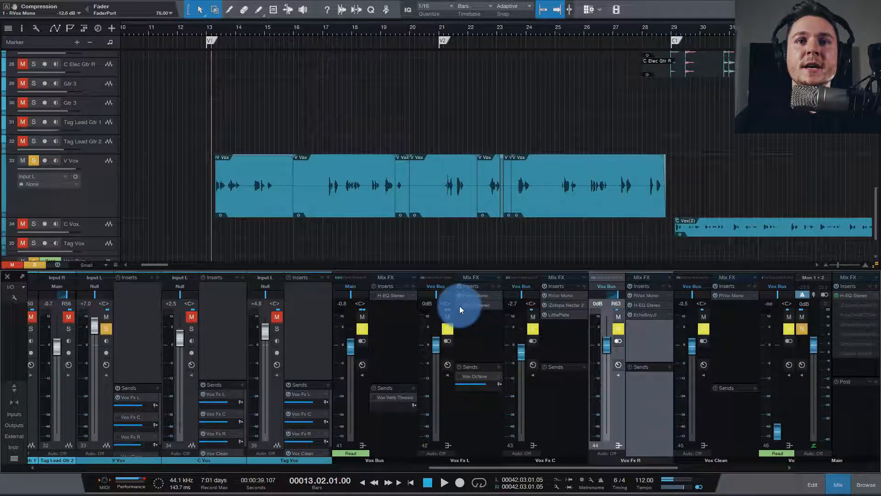
Step: Activate H-EQ Stereo on the Vox Fx L bus and audition the vocal with its EQ curve in view
click(467, 306)
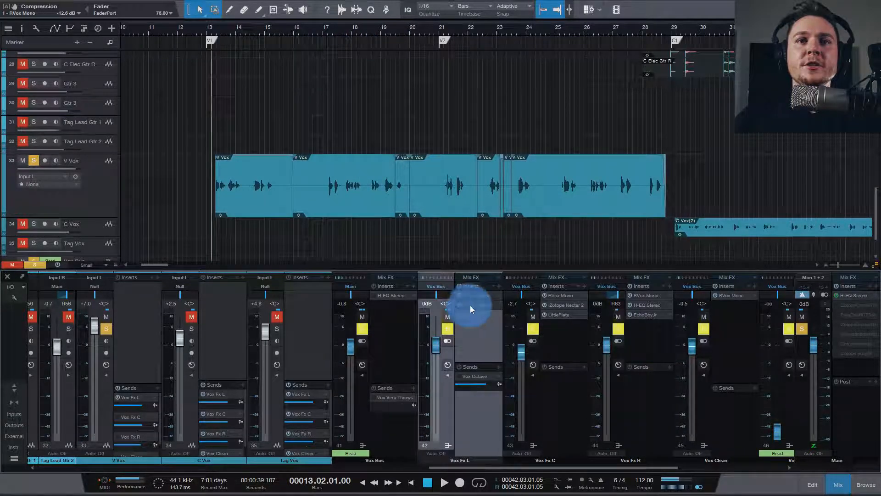
click(470, 305)
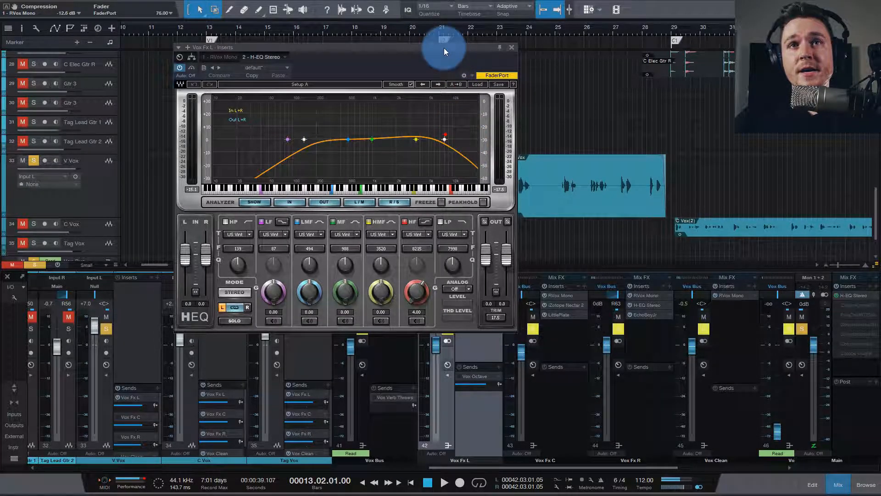
drag(445, 48, 440, 73)
key(space)
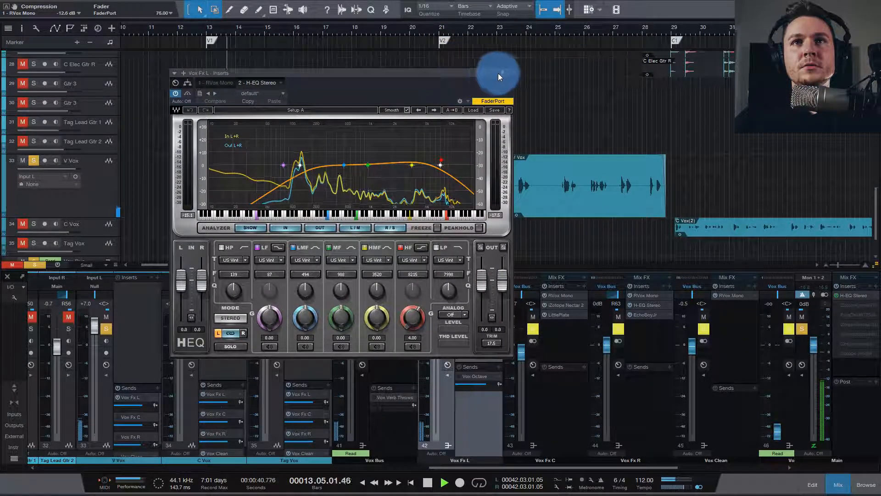
key(space)
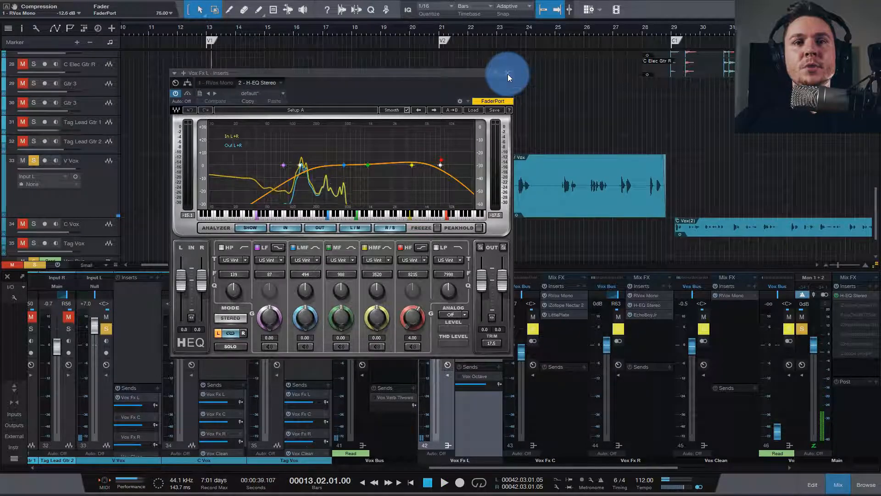
click(508, 73)
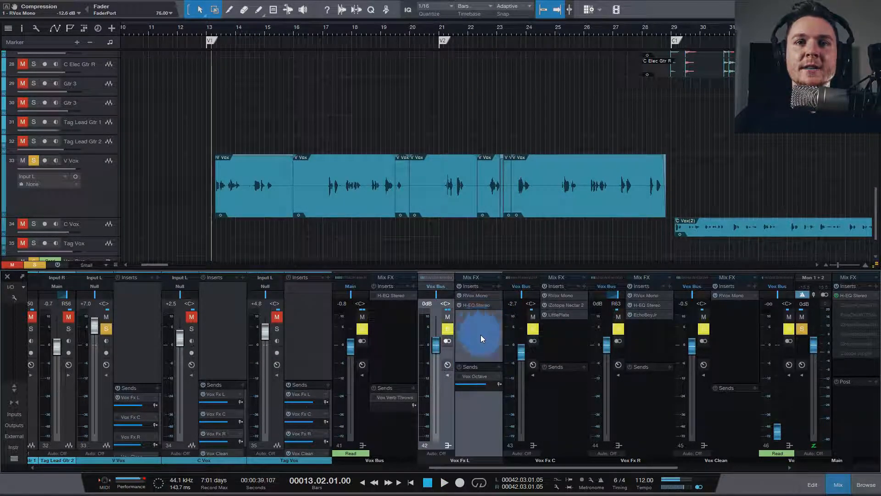
Step: Pan the Vox Fx L bus to L41
drag(436, 294, 429, 296)
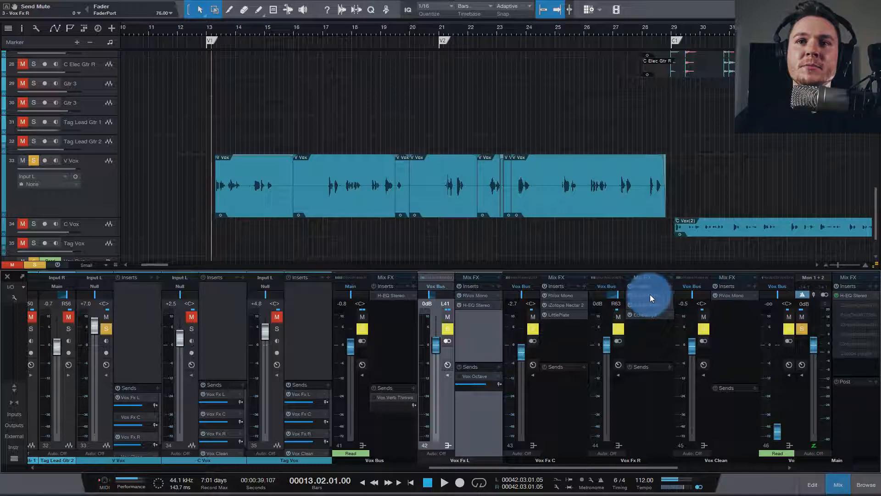
Step: Examine the EchoBoy Jr. settings on the Vox Fx R bus while auditioning the vocal
click(651, 315)
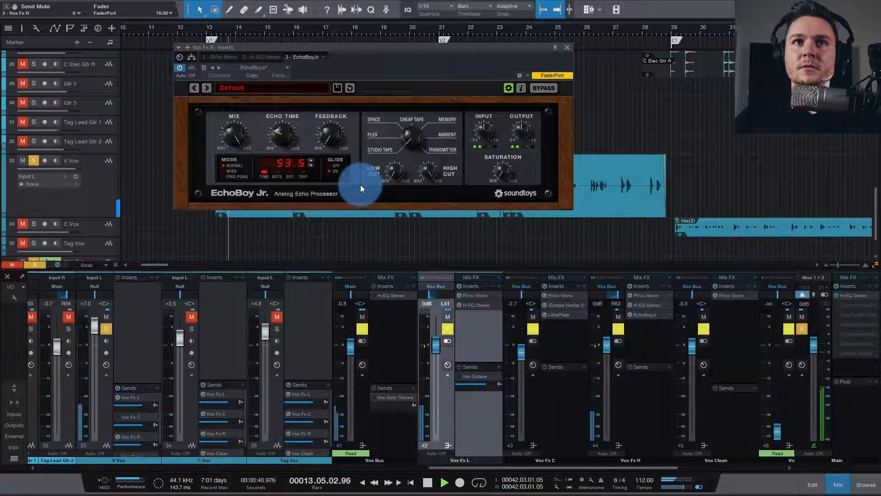
key(space)
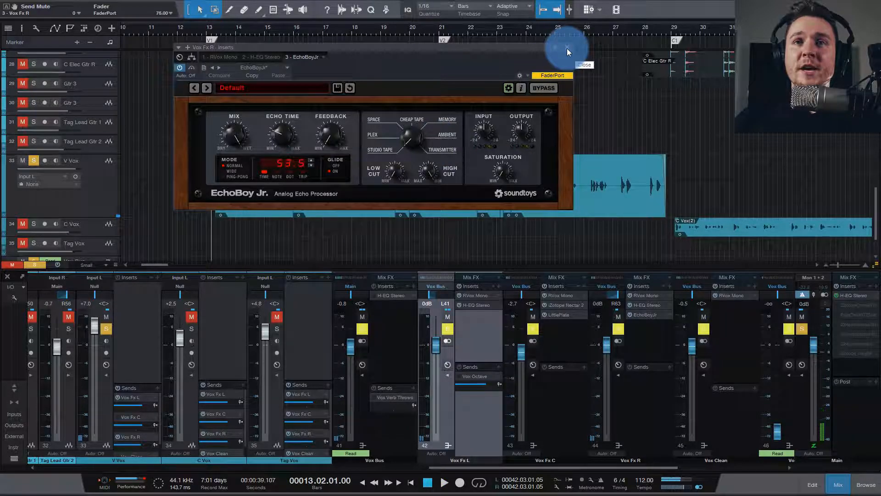
click(568, 50)
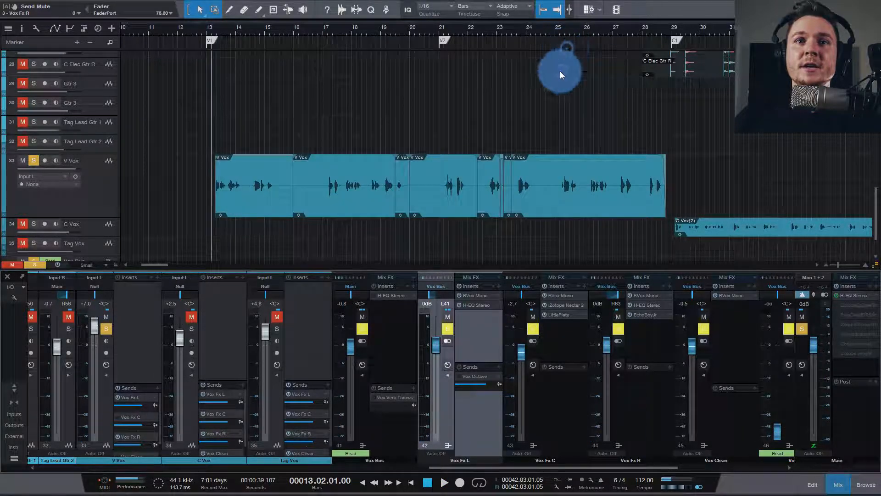
Step: Select the Vox Fx C bus and activate V Vox's send to it
click(534, 328)
click(565, 414)
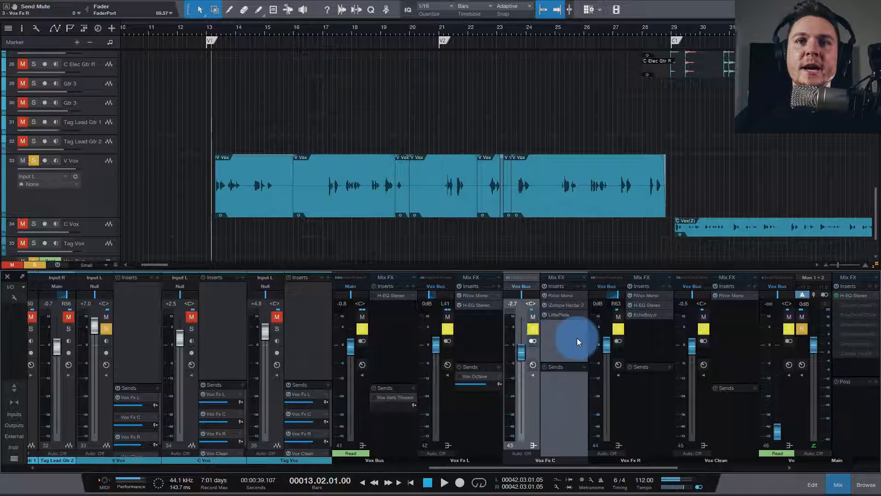
click(117, 398)
click(117, 417)
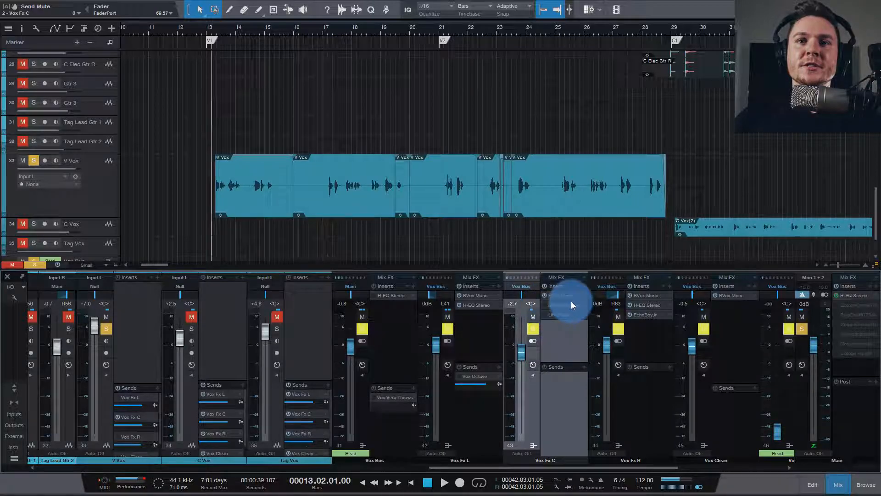
Step: Audition the vocal through the Vox Fx C bus, then with iZotope Nectar 2 open and its Harmony module bypassed
key(space)
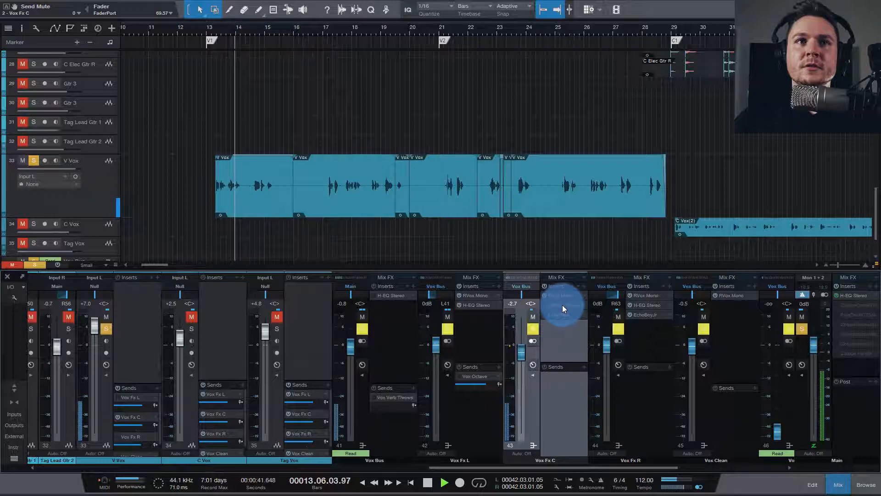
key(space)
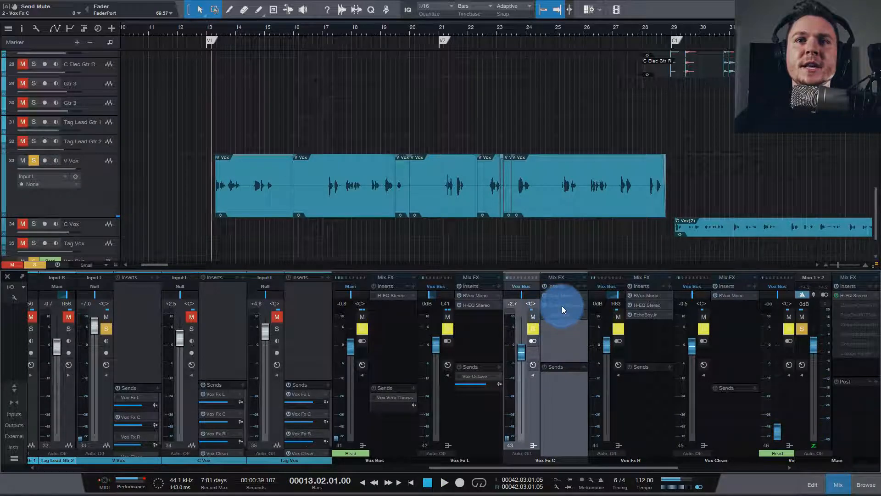
click(562, 305)
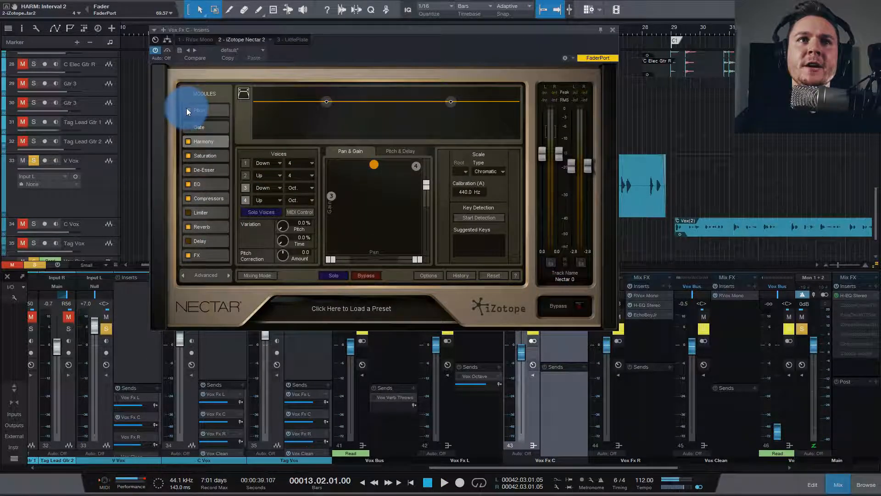
click(188, 141)
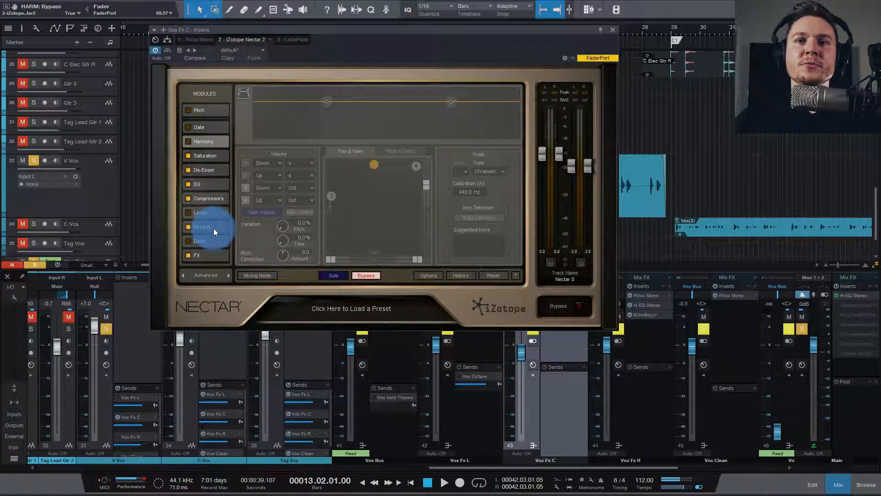
key(space)
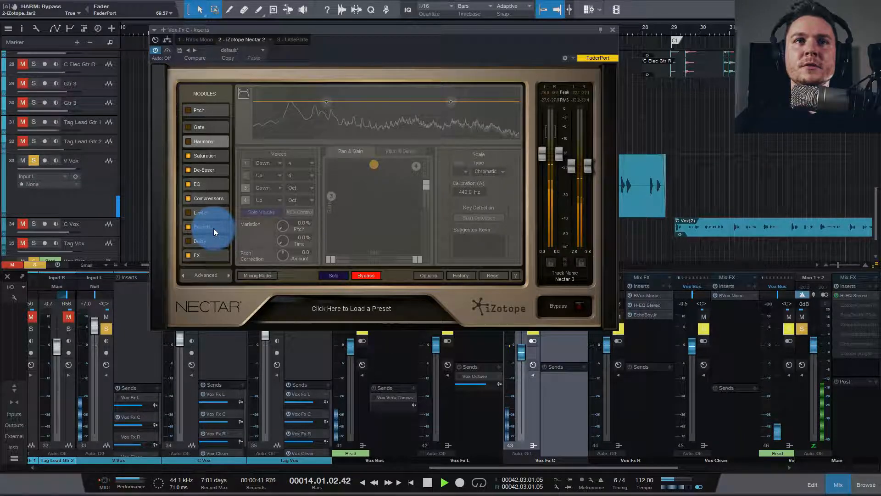
key(space)
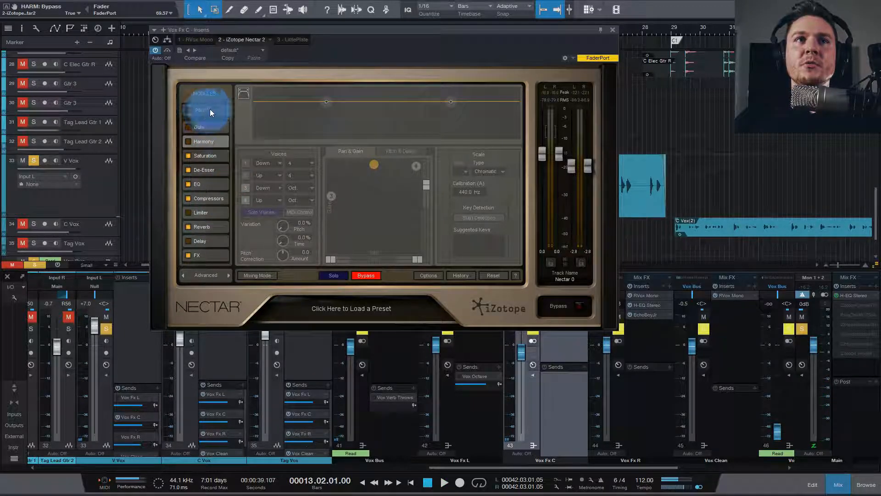
Step: Enable the Pitch module in Nectar 2 and audition the vocal with it
click(199, 109)
click(188, 109)
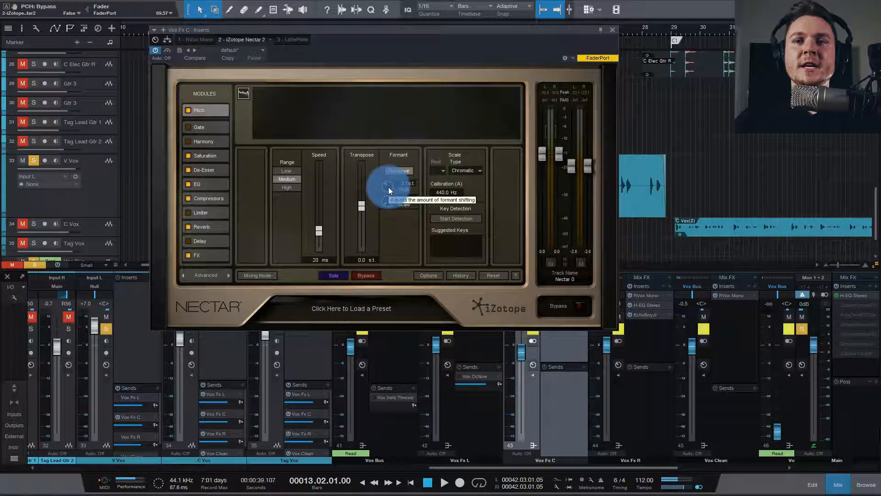
key(space)
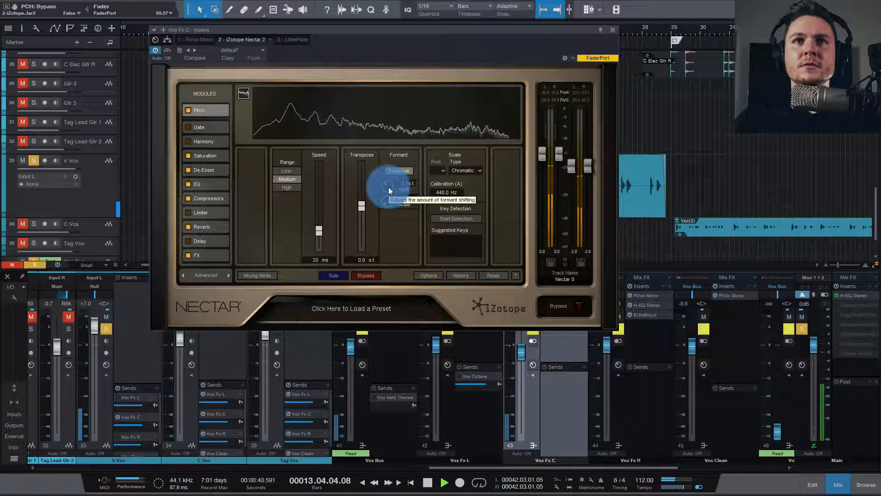
key(space)
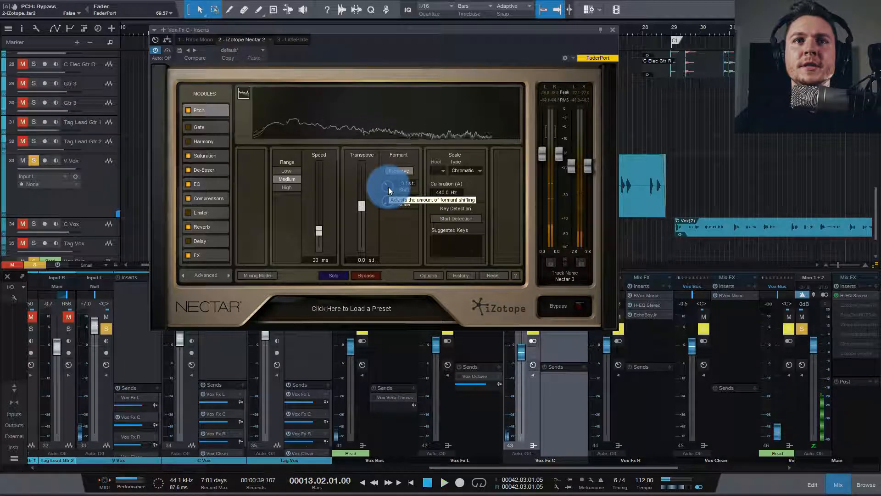
Step: Try the Pitch module's formant Shift at -12 and +12 semitones while auditioning the vocal
click(388, 187)
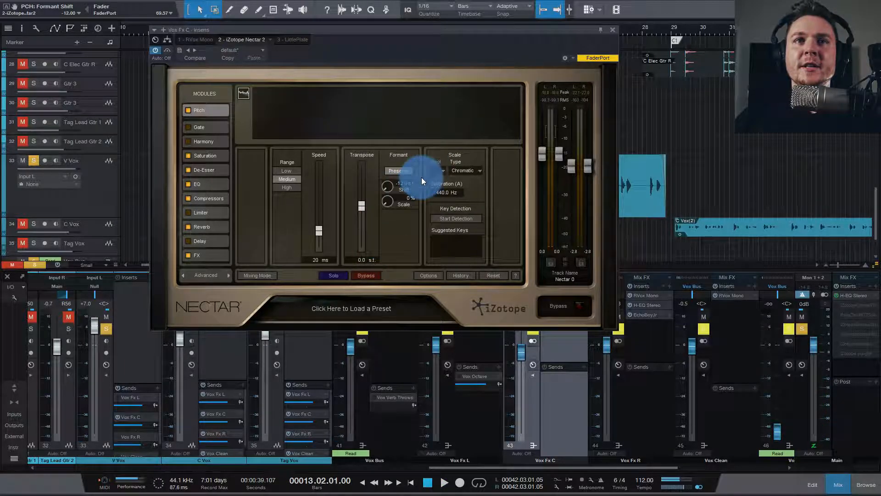
key(space)
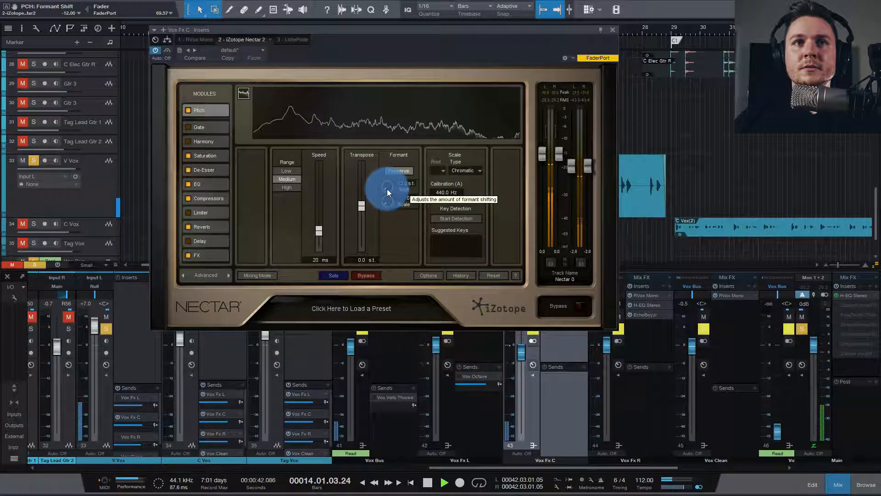
key(space)
drag(387, 189, 389, 75)
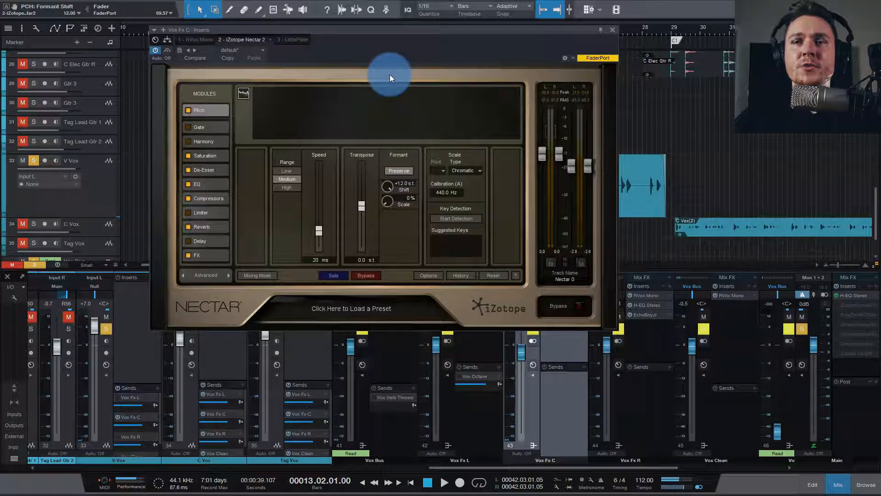
key(space)
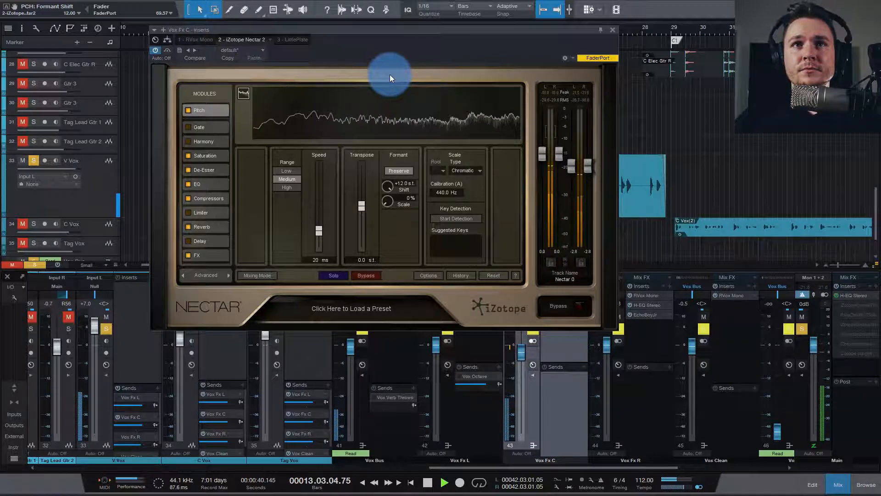
Step: Set the Pitch module's formant Shift to -3.1 semitones and audition the vocal
drag(390, 186, 373, 216)
key(space)
key(space)
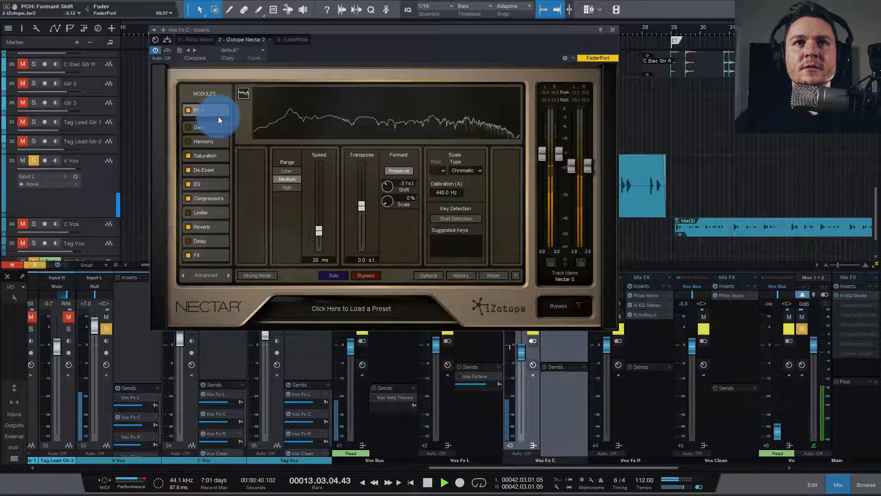
key(space)
Step: Re-enable the Harmony module in Nectar 2, audition the vocal and close the plug-in window
click(210, 142)
click(188, 142)
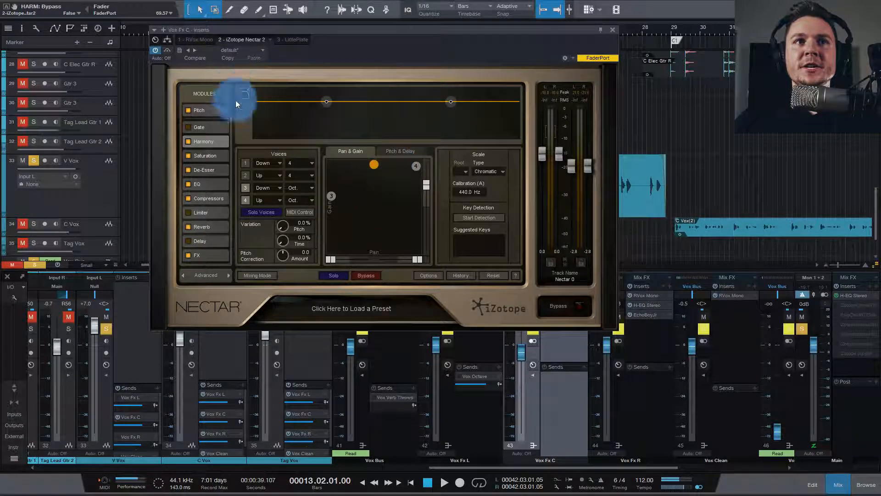
key(space)
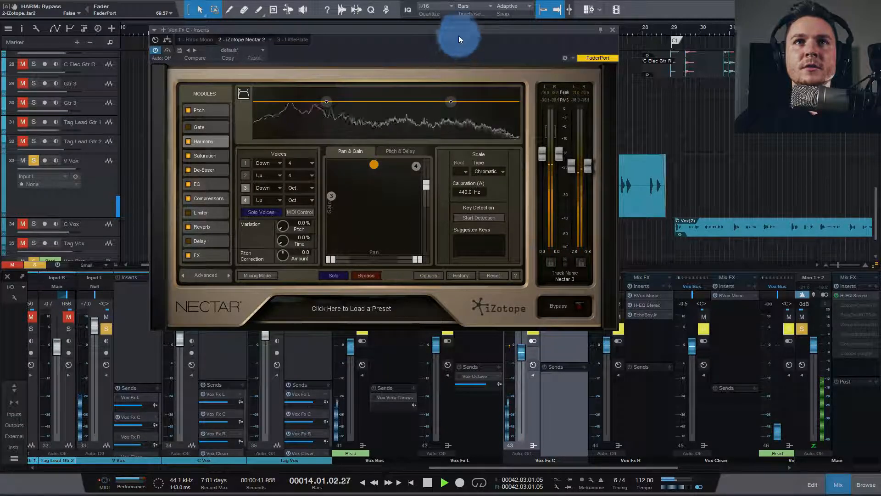
key(space)
drag(463, 28, 385, 7)
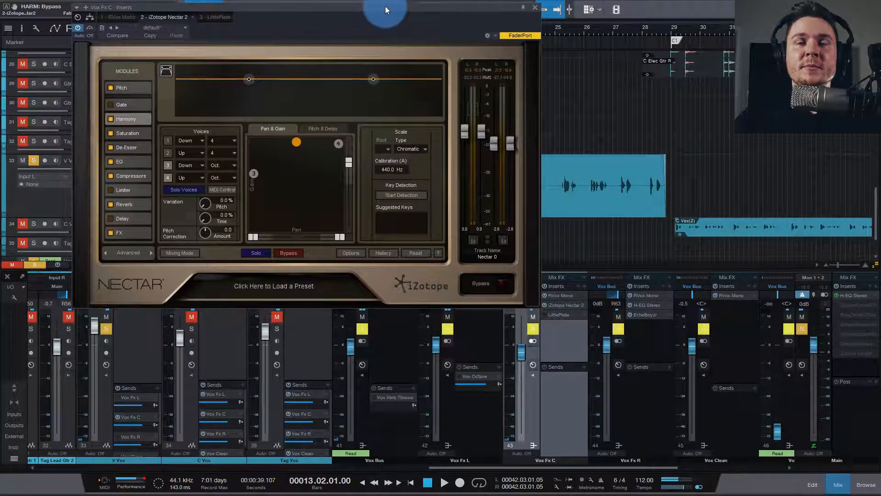
click(535, 8)
Step: Activate and open LittlePlate on the Vox Fx C bus and audition the vocal with the reverb
click(559, 319)
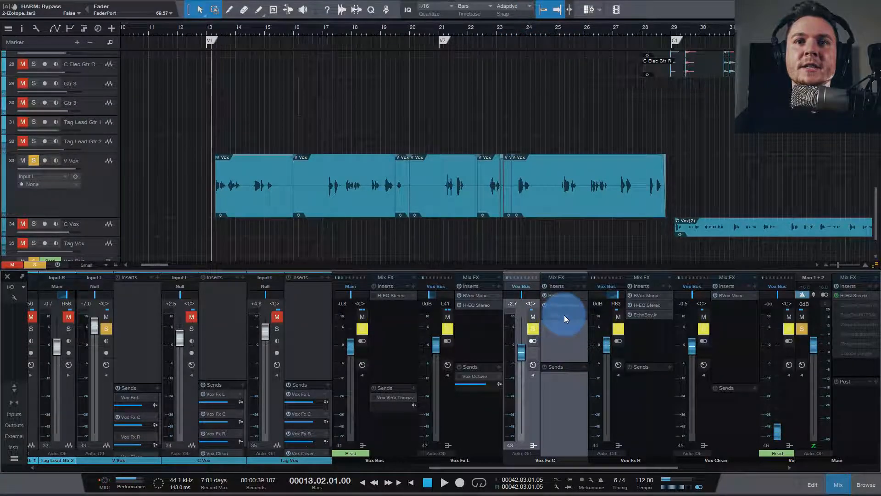
drag(545, 315, 567, 338)
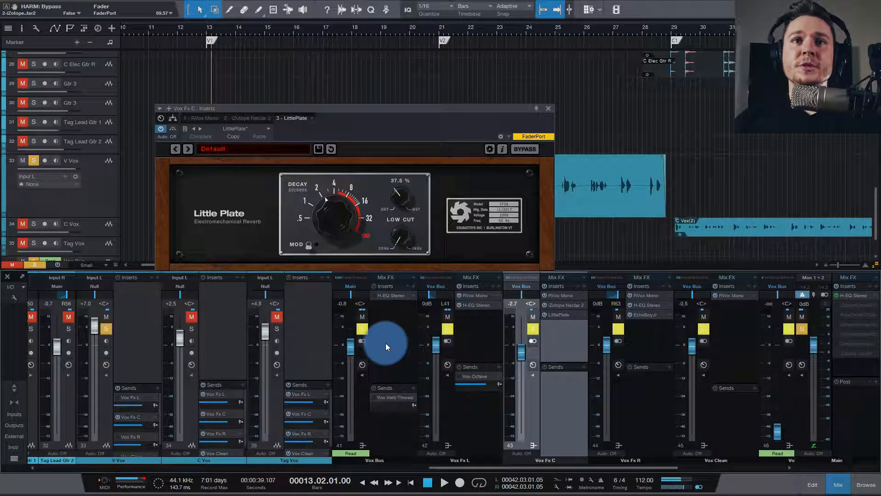
drag(444, 108, 437, 93)
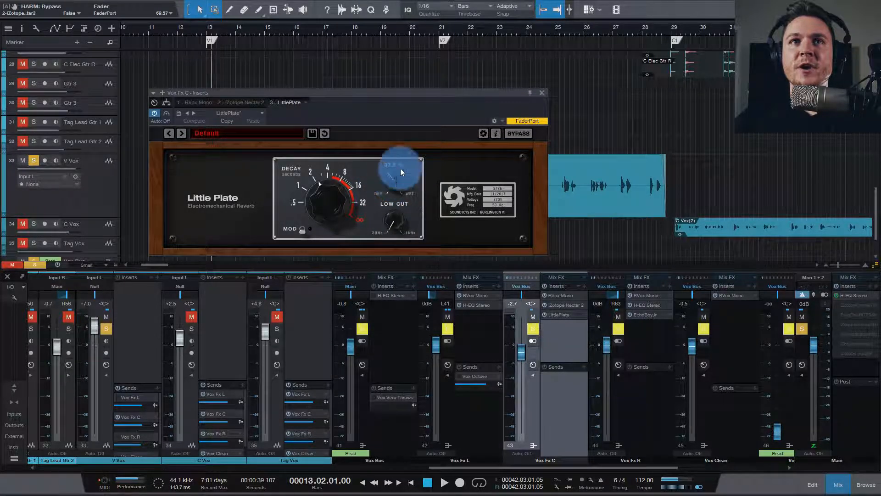
drag(428, 91, 438, 101)
key(space)
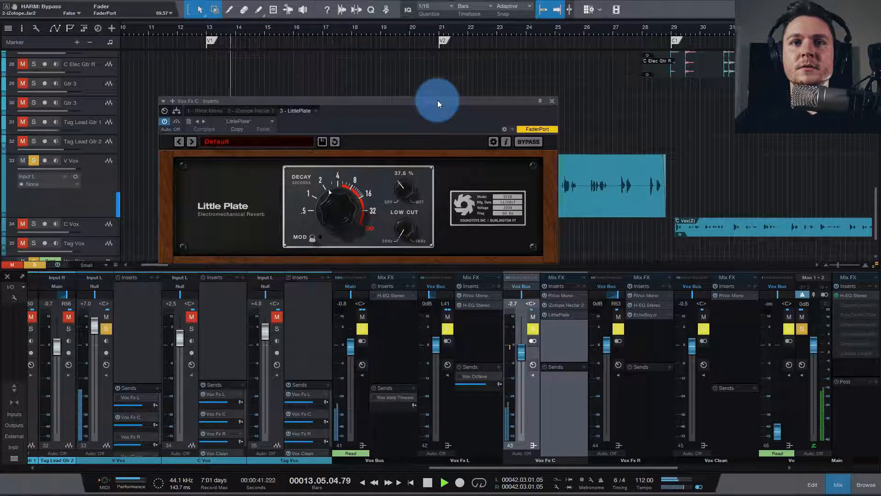
key(space)
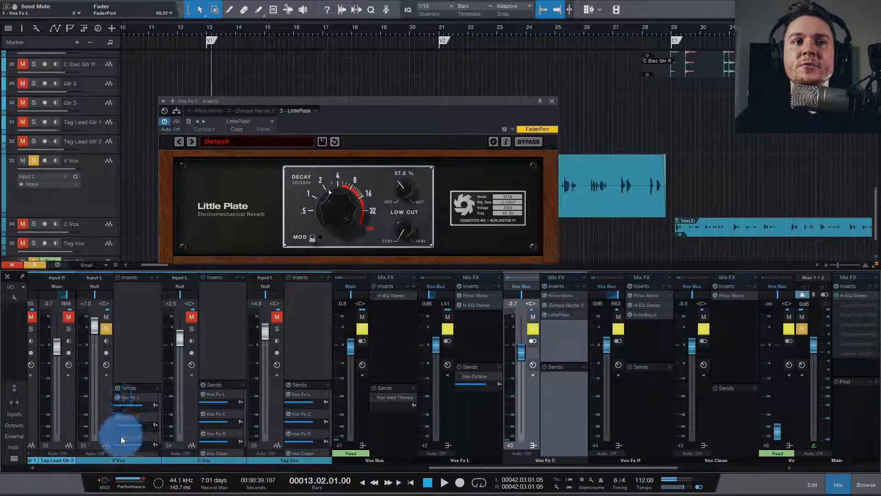
Step: Audition the vocal through the Vox Fx L, C and R buses together
key(space)
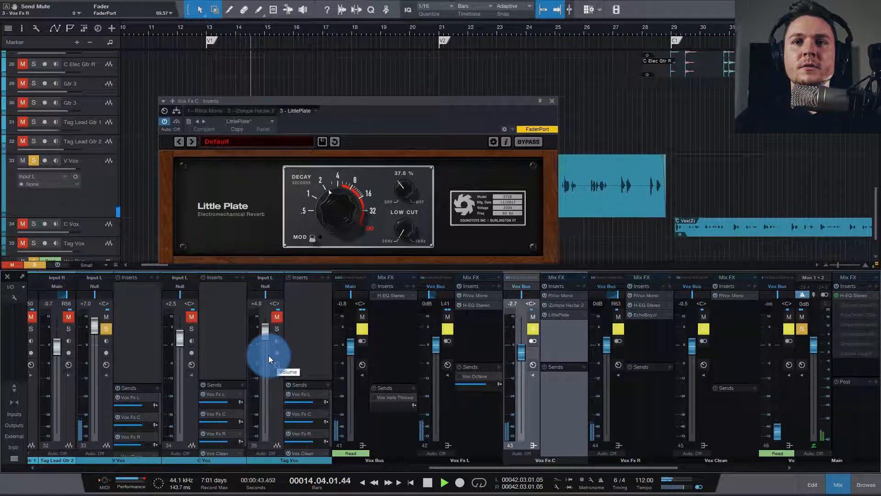
drag(381, 100, 376, 67)
key(space)
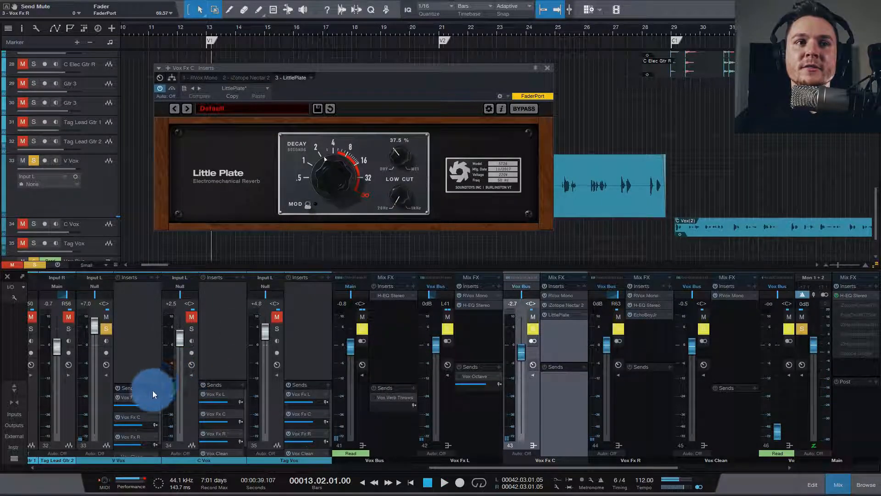
Step: Activate V Vox's send to Vox Clean and audition the vocal with that bus's RVox Mono open
drag(159, 412, 158, 429)
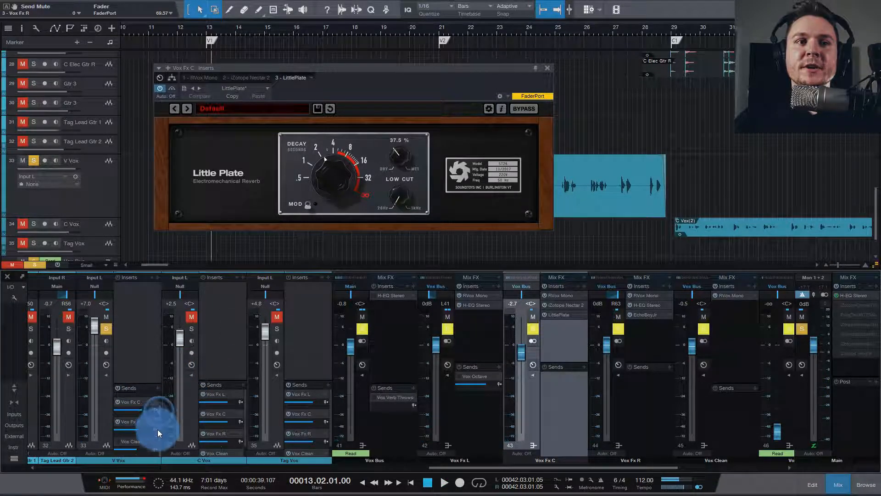
click(117, 442)
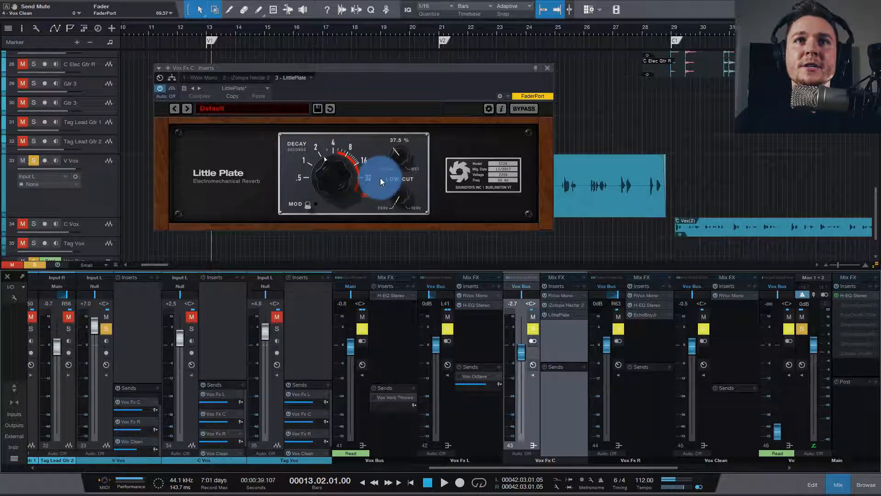
drag(418, 69, 352, 91)
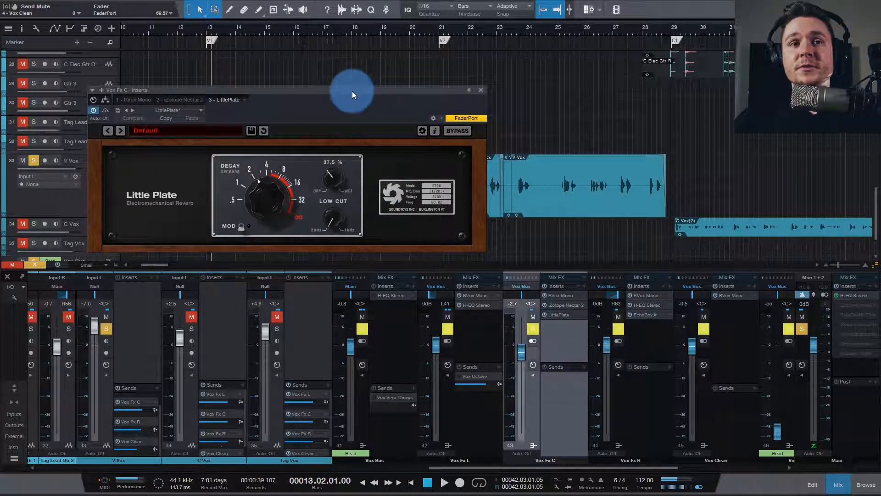
click(734, 355)
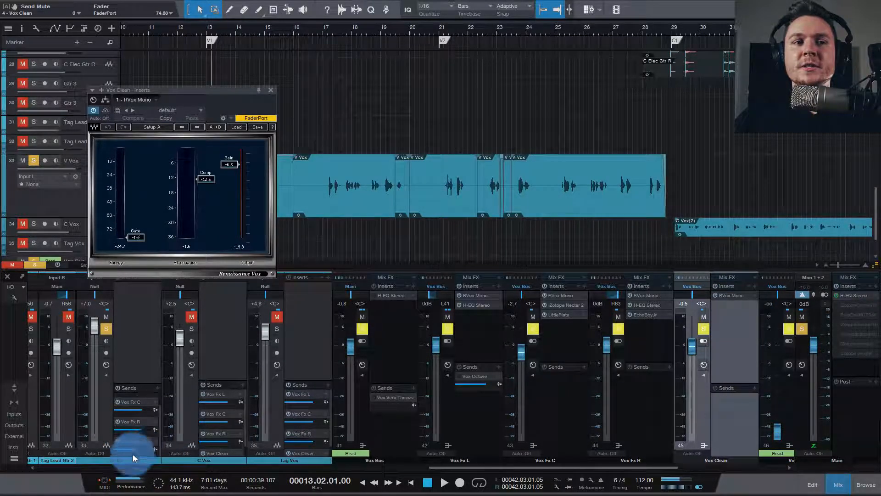
drag(235, 89, 210, 145)
key(space)
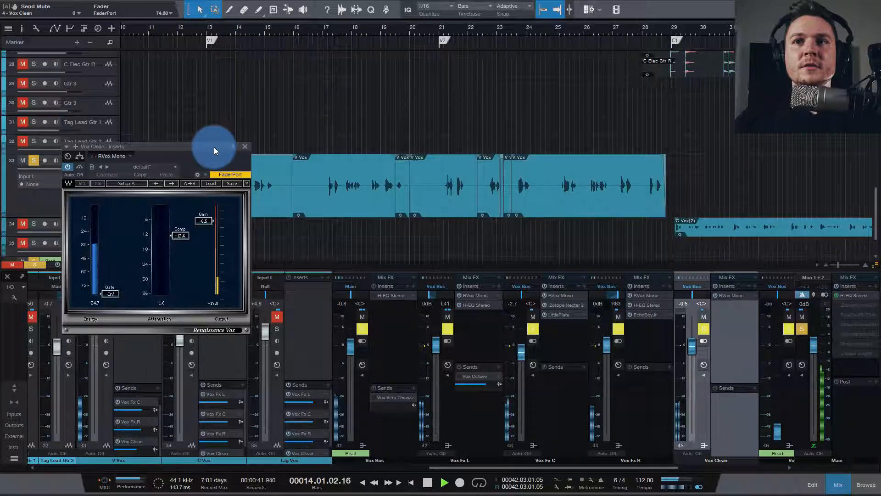
key(space)
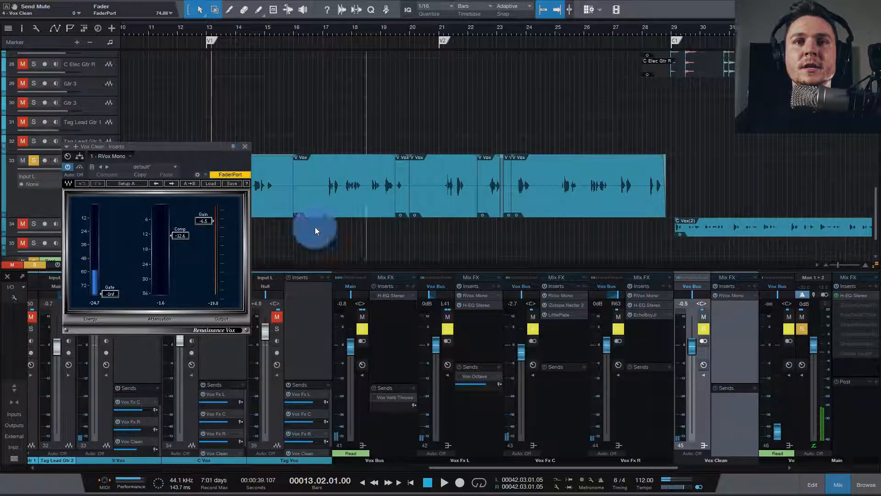
Step: Examine the H-EQ Stereo curve on the Vox Bus, audition the vocal and close the plug-in window
click(375, 295)
drag(377, 145, 363, 82)
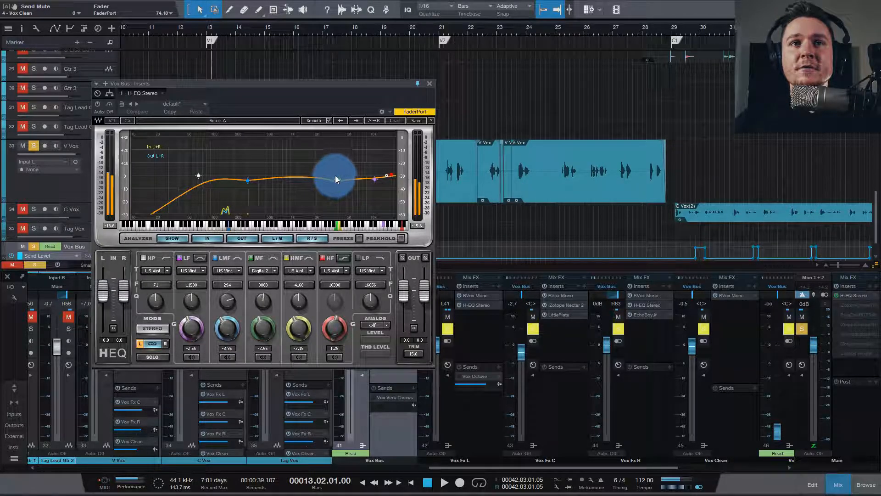
drag(360, 85, 365, 73)
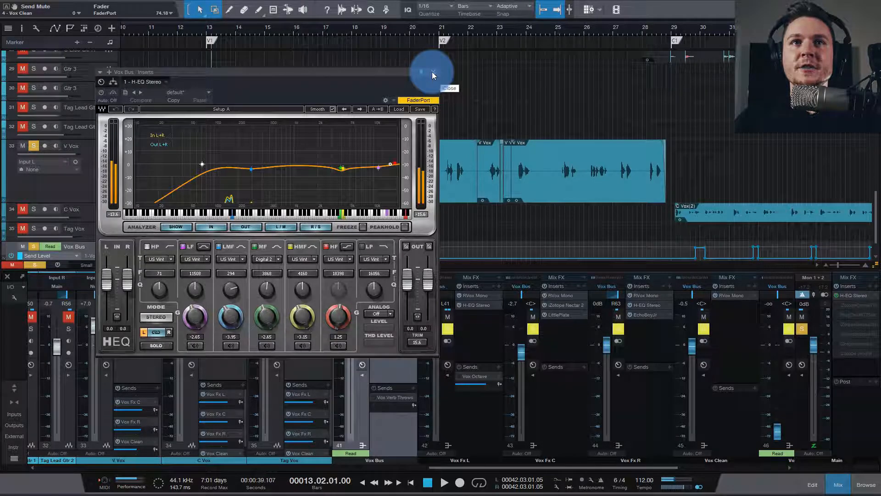
drag(411, 73, 404, 58)
key(space)
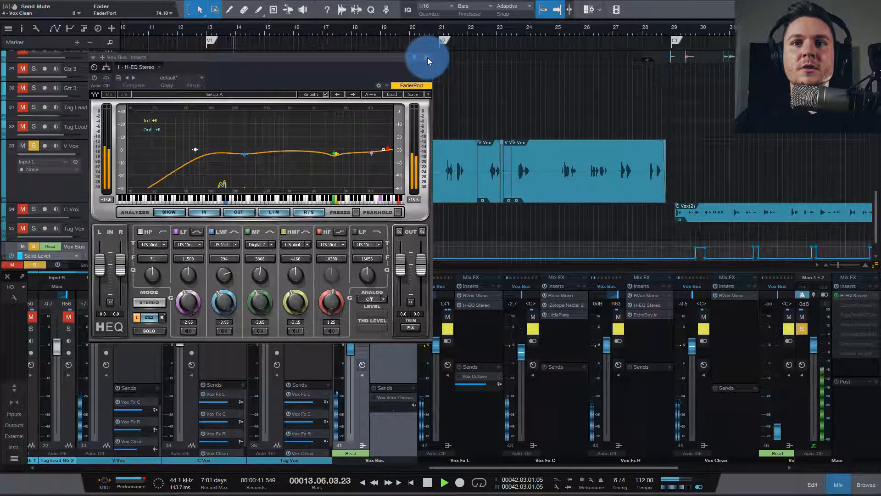
key(space)
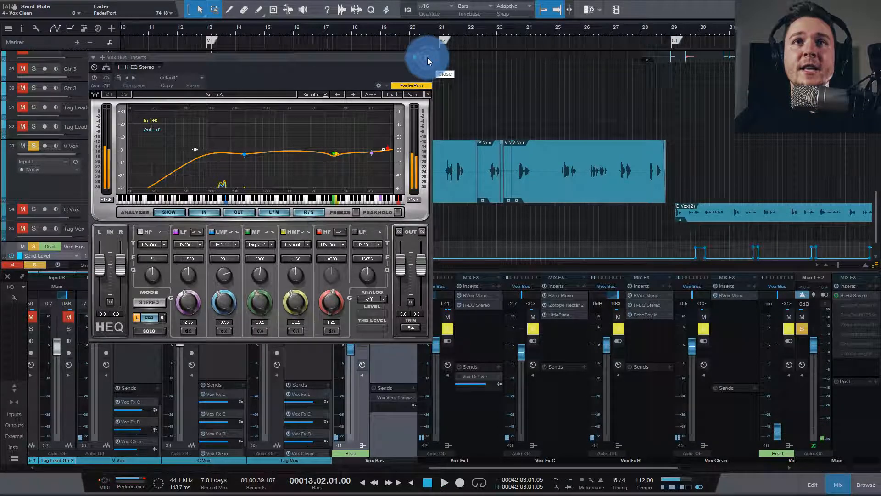
click(428, 57)
Step: Solo the C Vox track, enlarge its height and place the playhead at bar 29, the start of the C1 section
scroll(165, 263, right, 5)
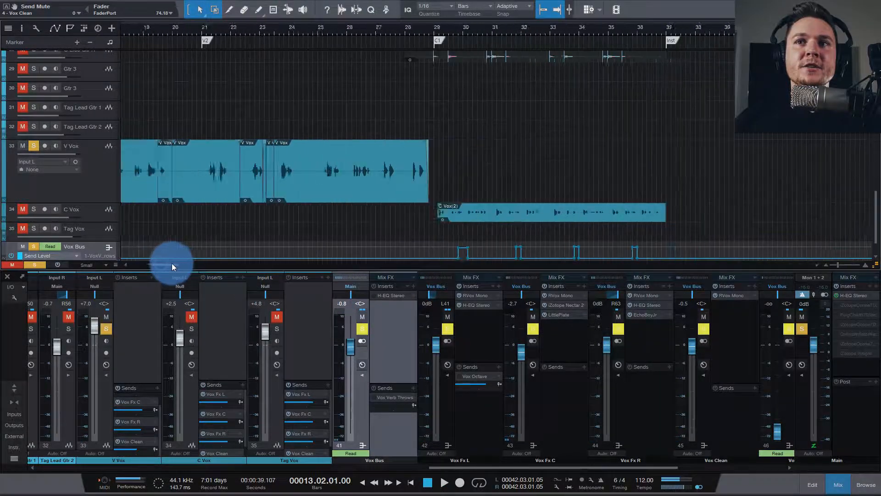
click(34, 209)
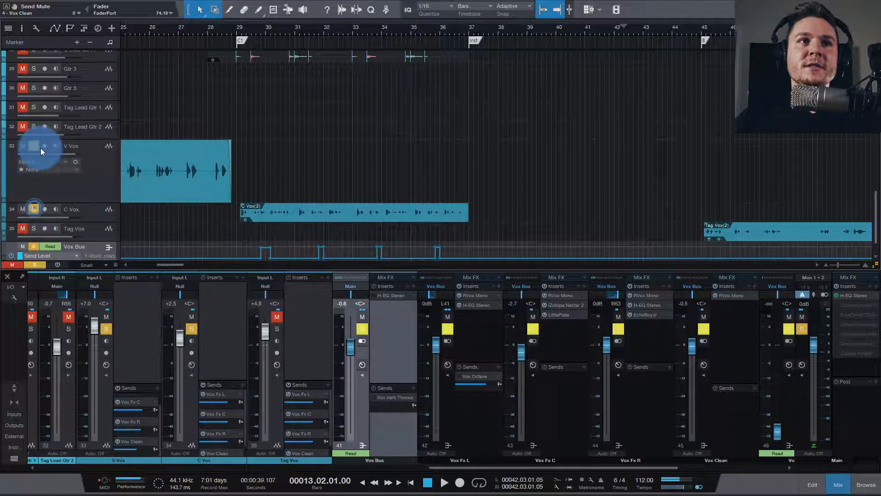
drag(85, 222, 85, 252)
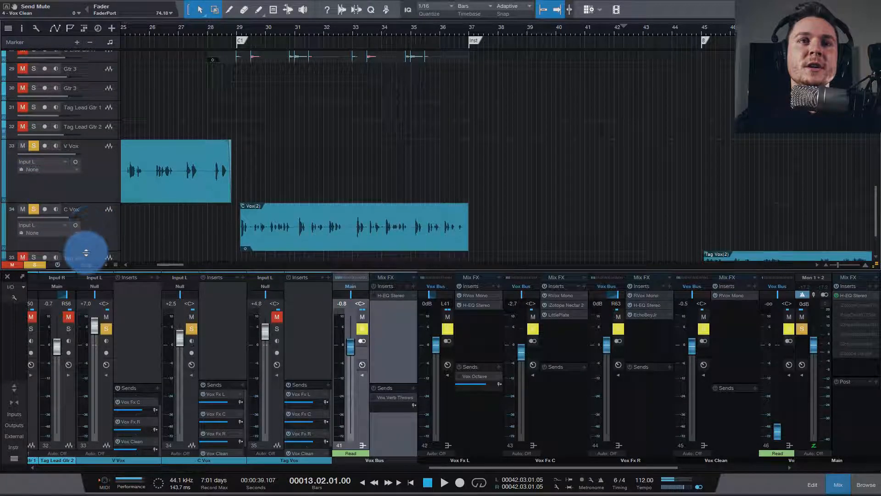
click(243, 33)
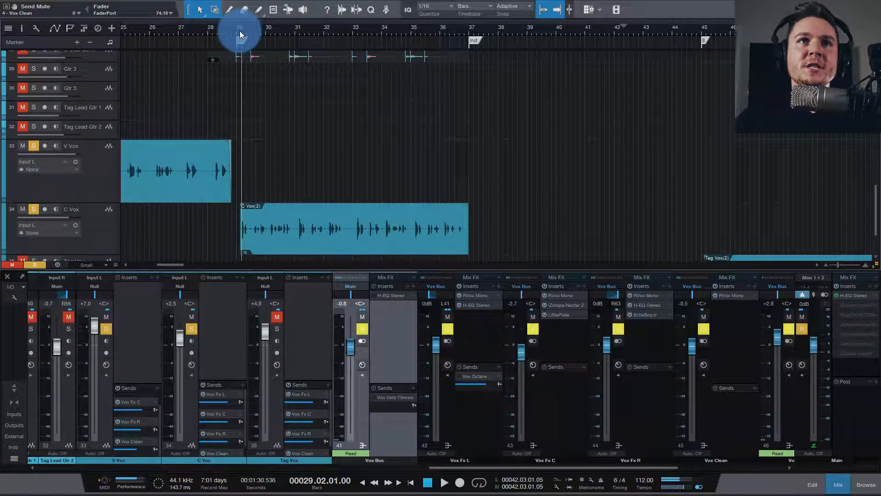
click(238, 32)
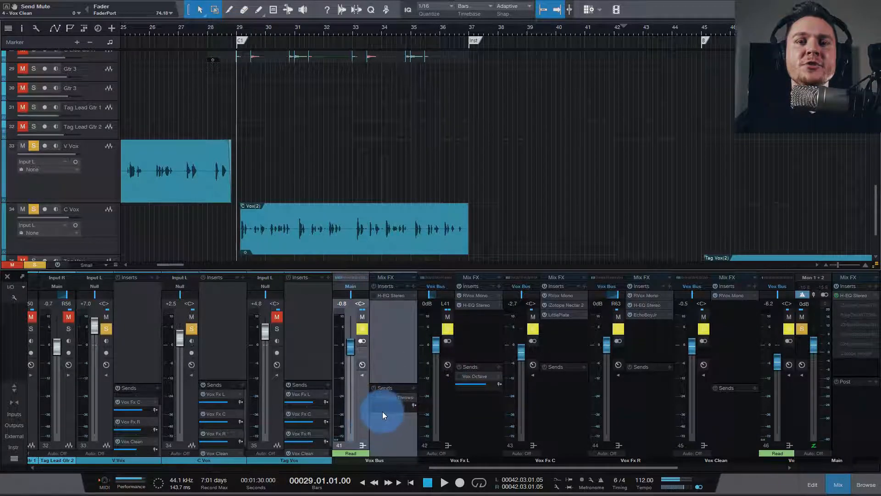
Step: Activate the Vox Fx L bus's send to Vox Octave and select the Vox Octave bus
click(479, 408)
click(461, 376)
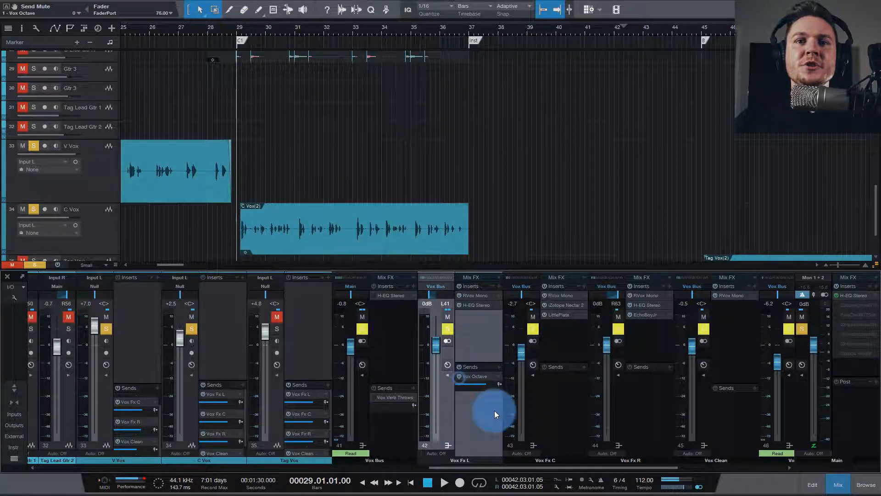
drag(569, 467, 596, 467)
click(725, 417)
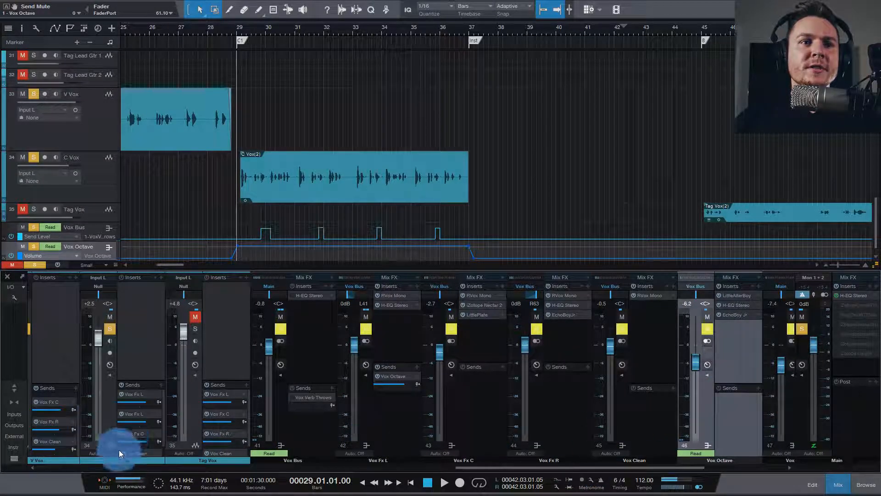
Step: Deactivate C Vox's sends to Vox Clean, Vox Fx R and Vox Fx C and audition the vocal with Vox Octave
click(118, 434)
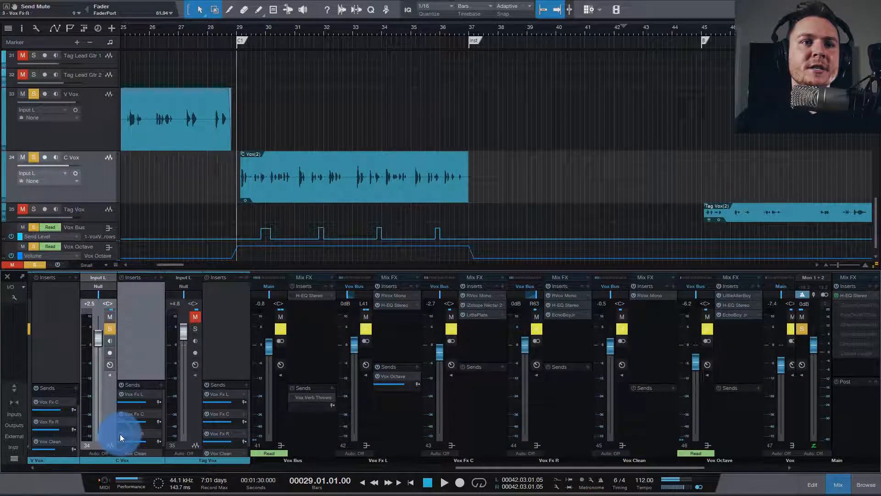
click(121, 413)
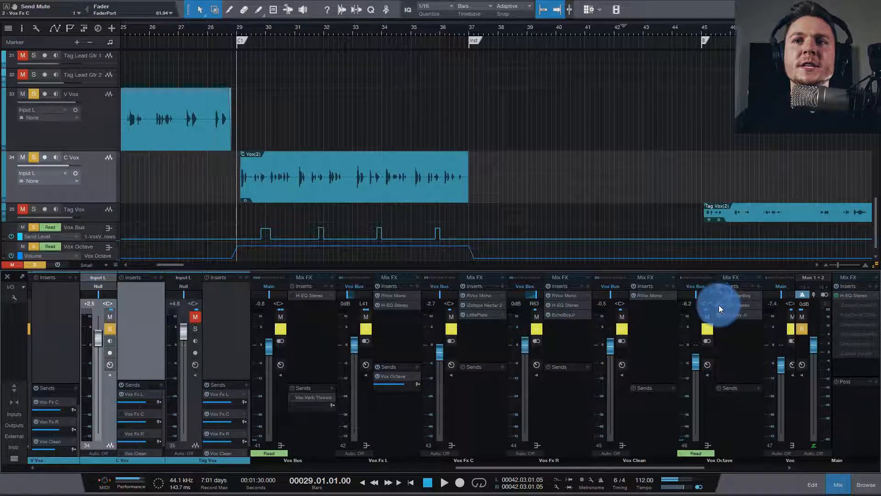
key(space)
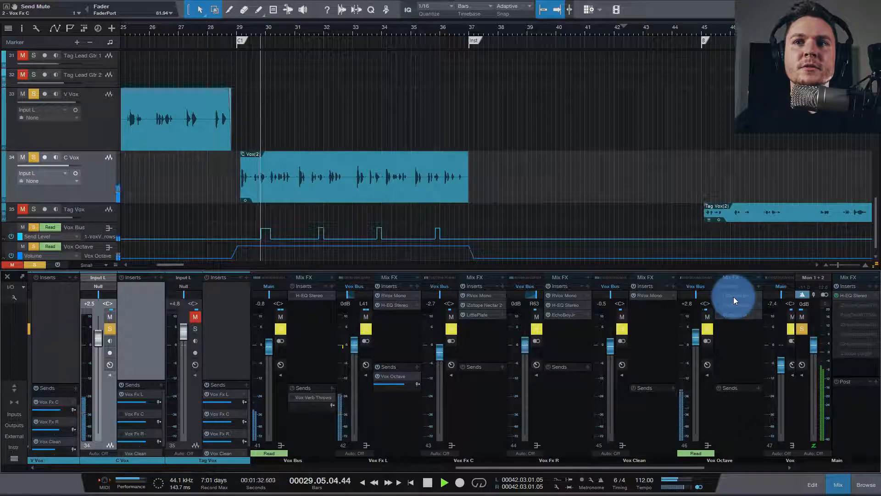
key(space)
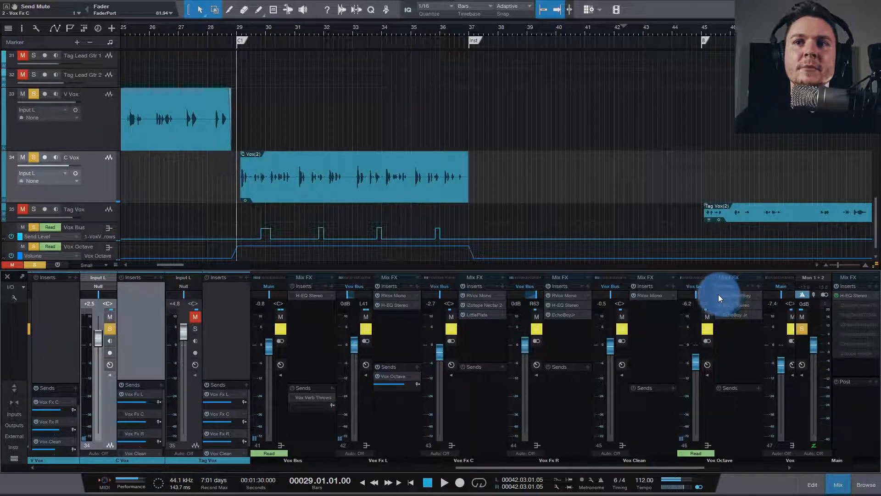
Step: Activate LittleAlterBoy on Vox Octave, audition the vocal through it and check the bus's H-EQ Stereo curve
click(739, 297)
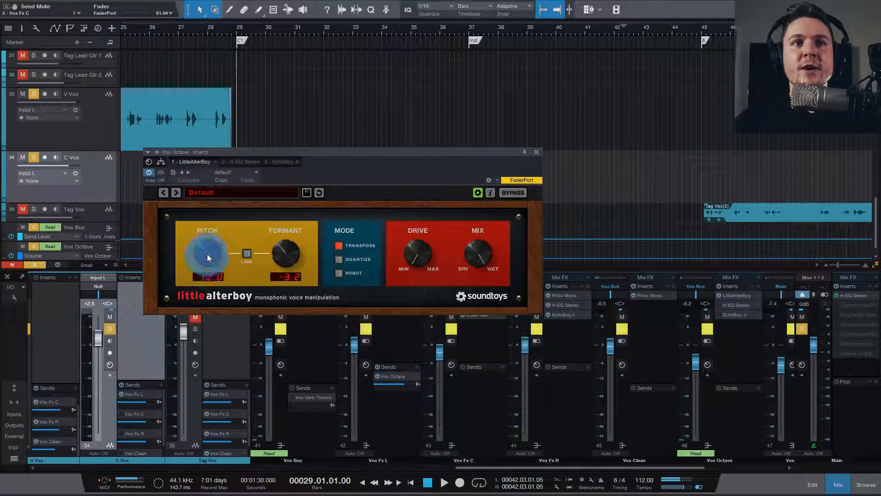
key(space)
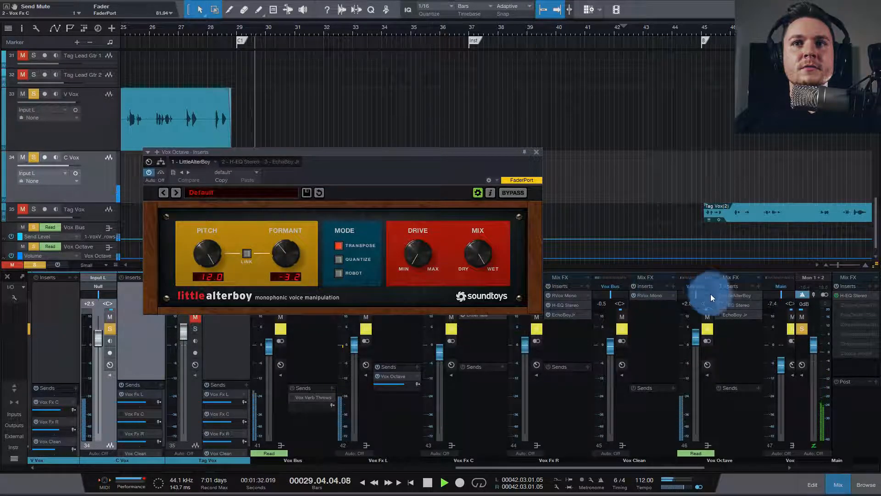
key(space)
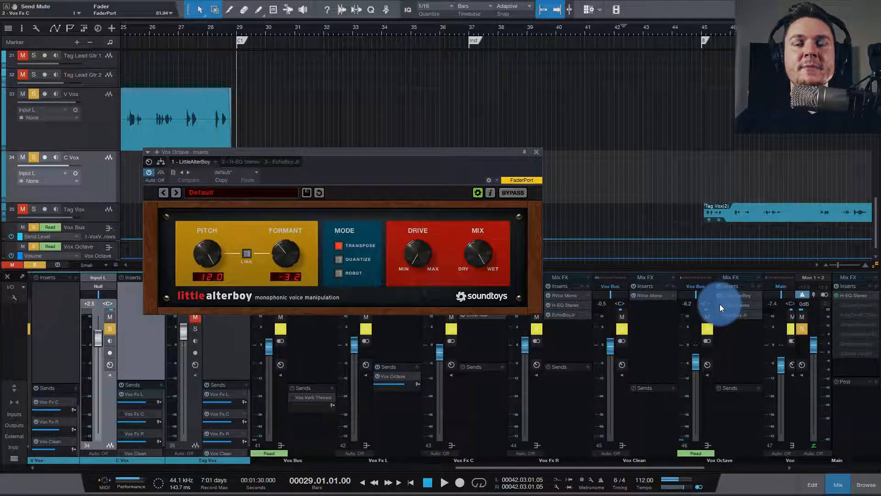
click(734, 304)
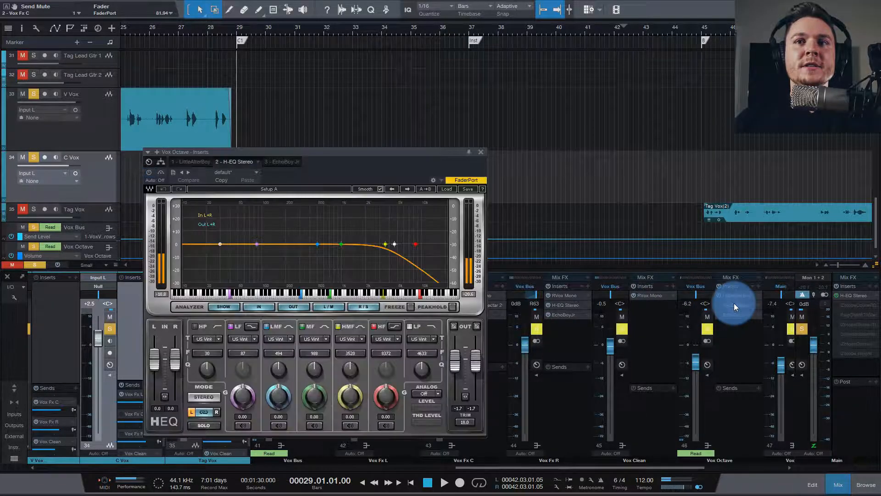
click(480, 152)
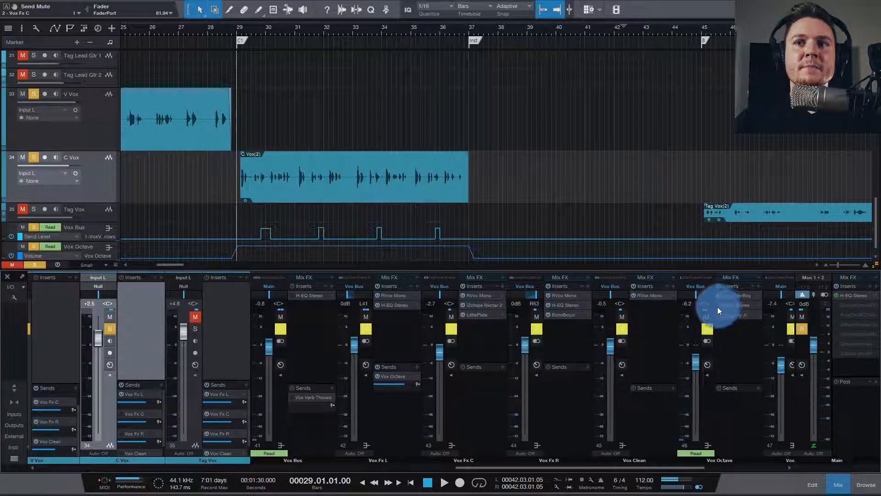
Step: Open and activate EchoBoy Jr on Vox Octave, audition the vocal with the echo and close the plug-in window
click(732, 314)
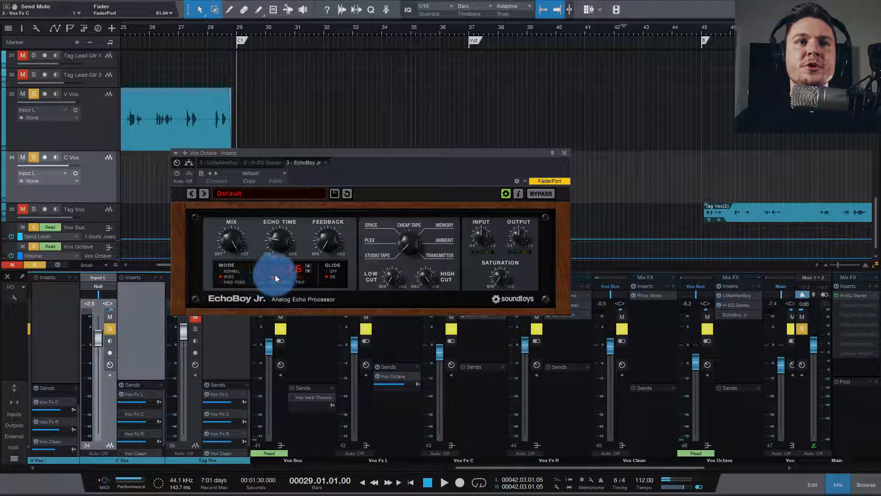
click(176, 173)
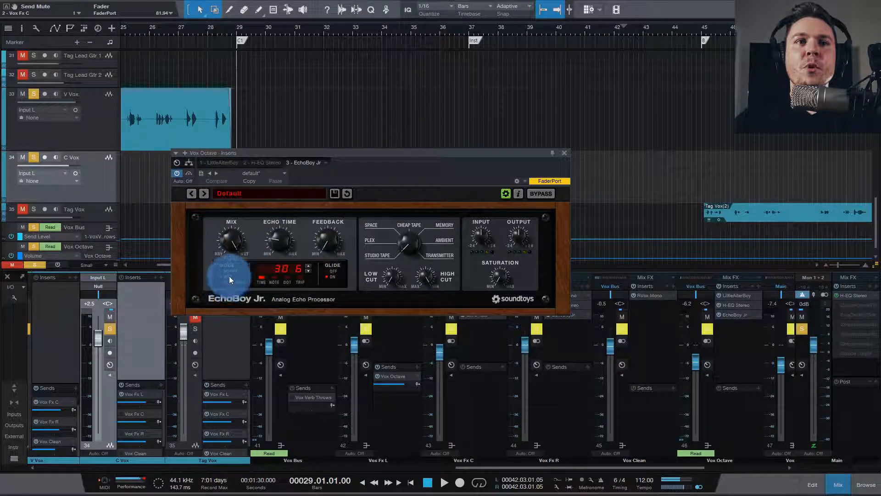
key(space)
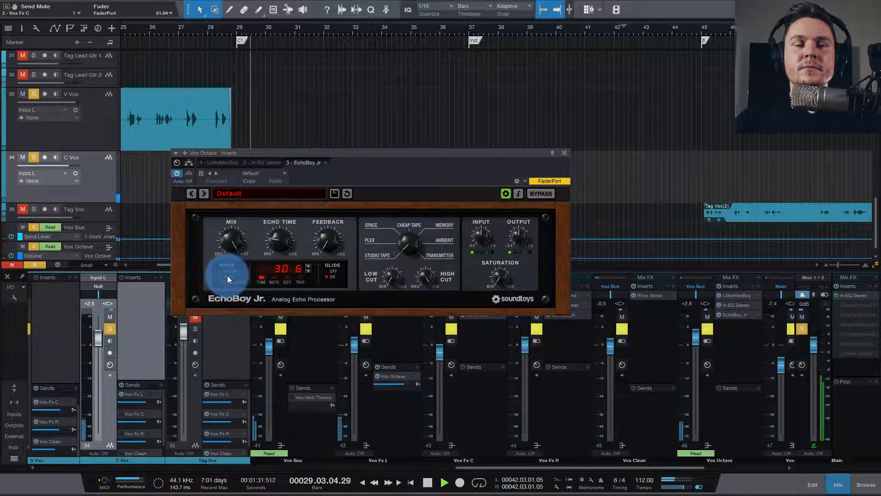
key(space)
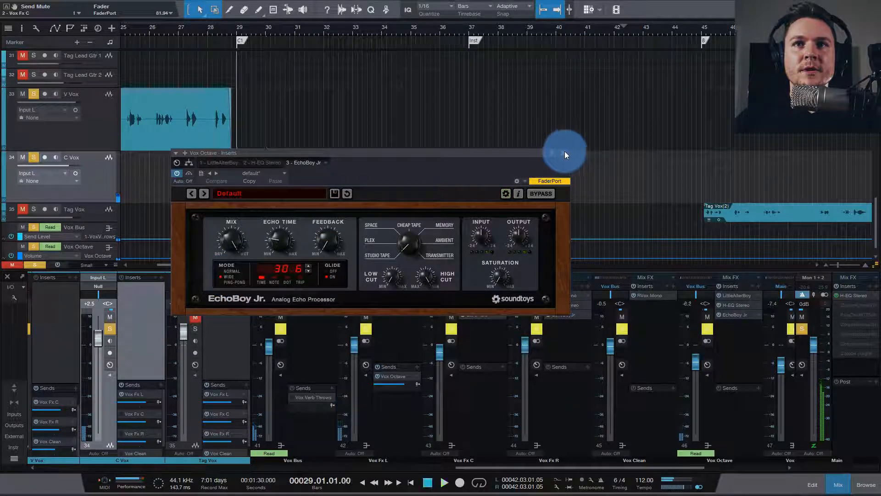
click(565, 153)
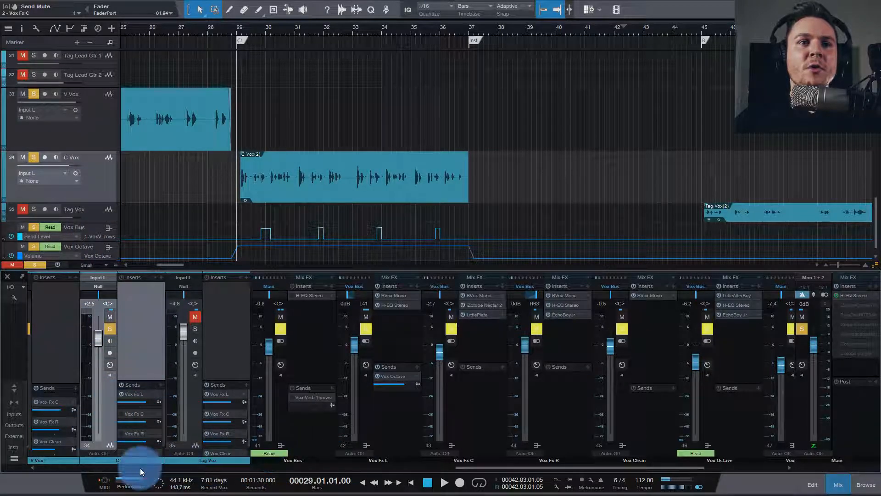
Step: Reactivate C Vox's sends to Vox Fx C, Vox Fx R and Vox Clean
click(121, 414)
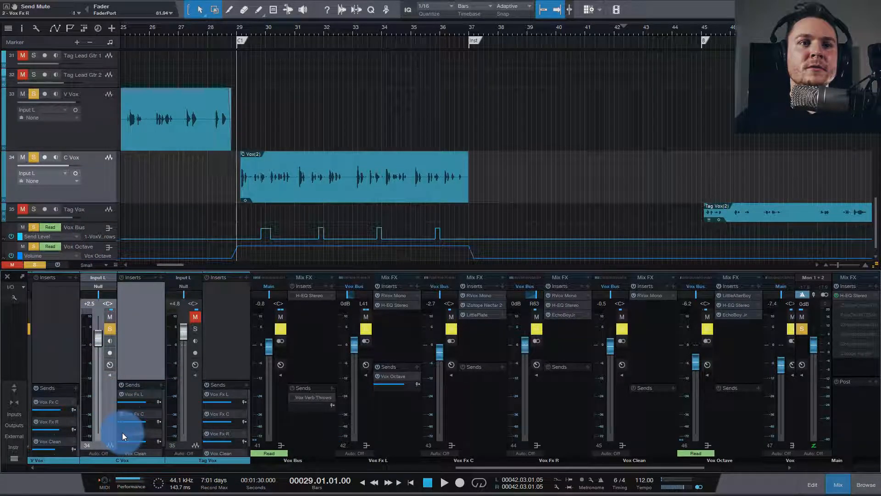
click(122, 433)
click(121, 454)
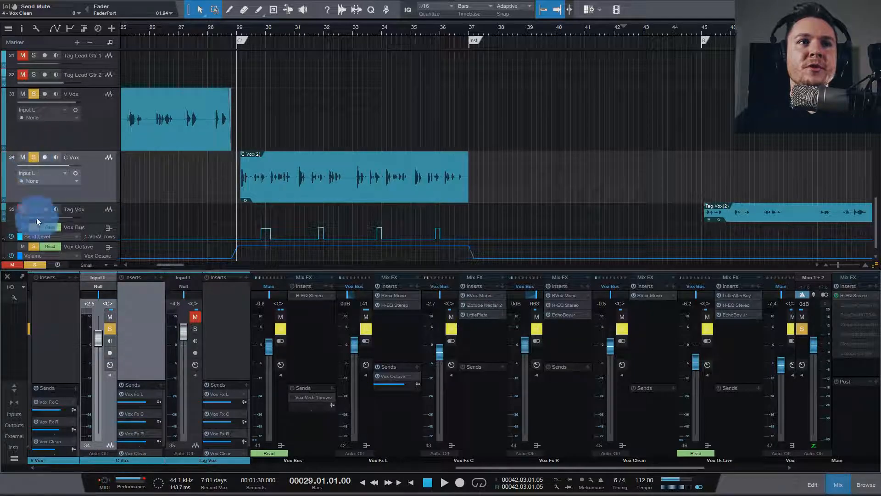
Step: Clear all track solos and audition the C1 section in the full mix
click(35, 265)
key(space)
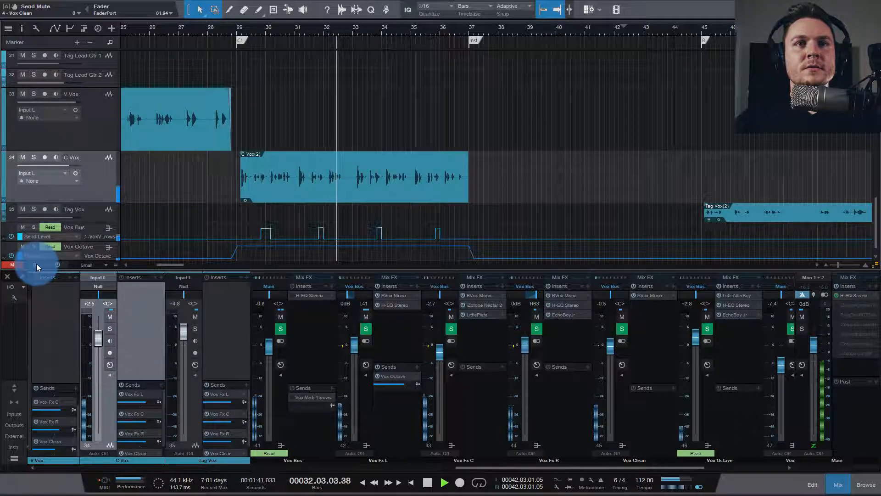
key(space)
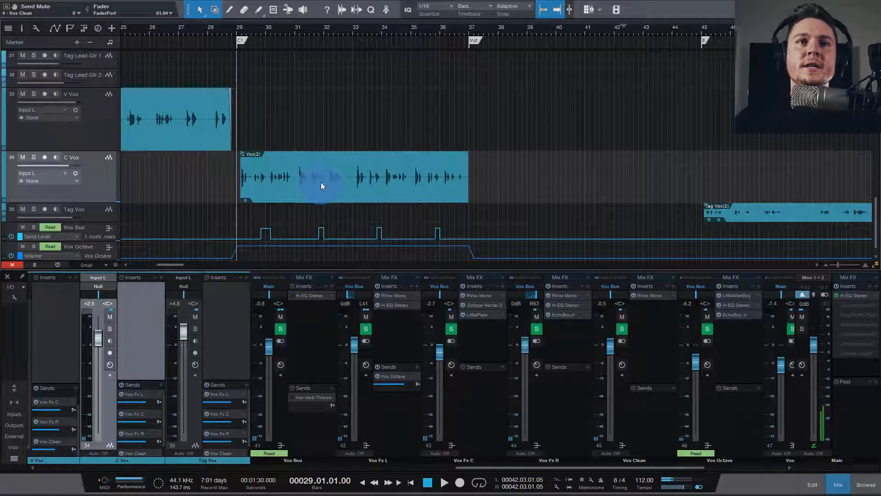
Step: Check the Vox Bus's send-level automation, activate its Vox Verb Throws send and bring up that bus's inserts
click(91, 229)
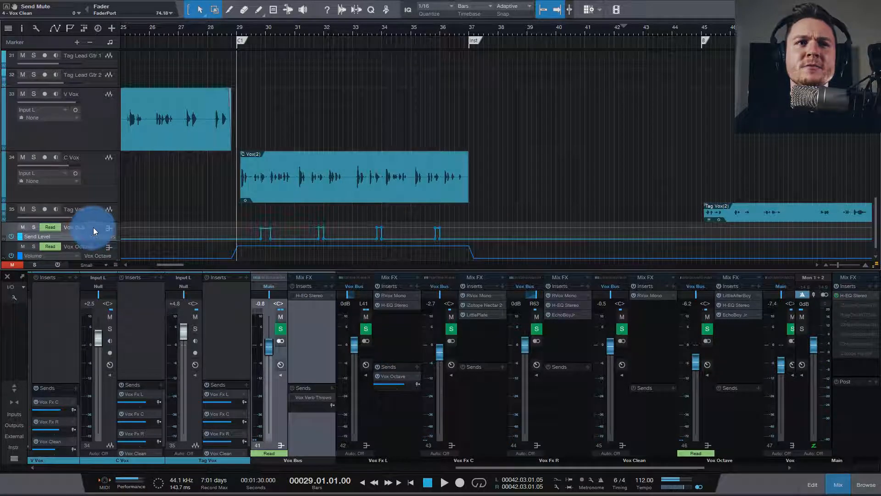
scroll(317, 208, down, 1)
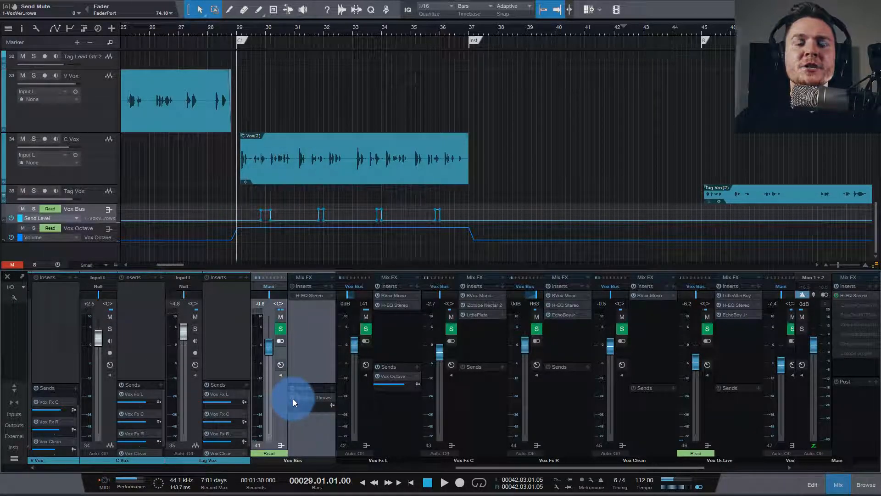
drag(293, 399, 740, 415)
drag(742, 470, 750, 304)
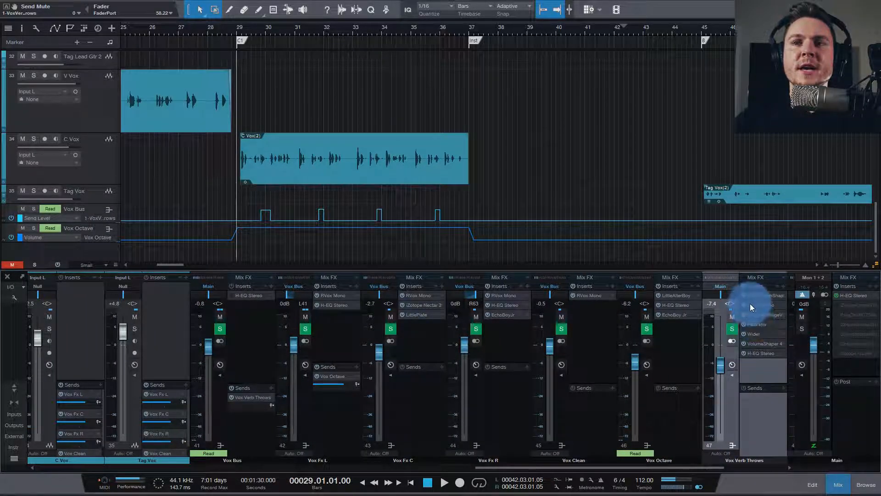
Step: Activate and open Valhalla Vintage Verb on Vox Verb Throws, examine its decay and other reverb settings, and close it
drag(743, 354, 764, 315)
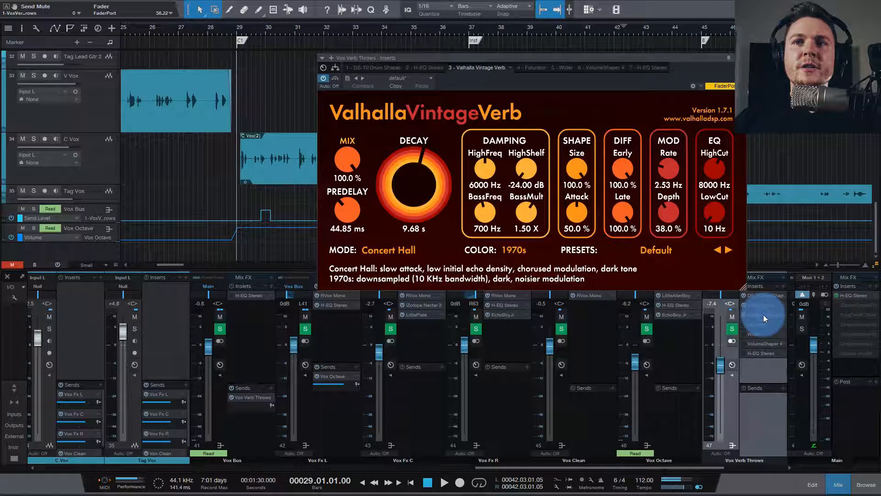
click(452, 178)
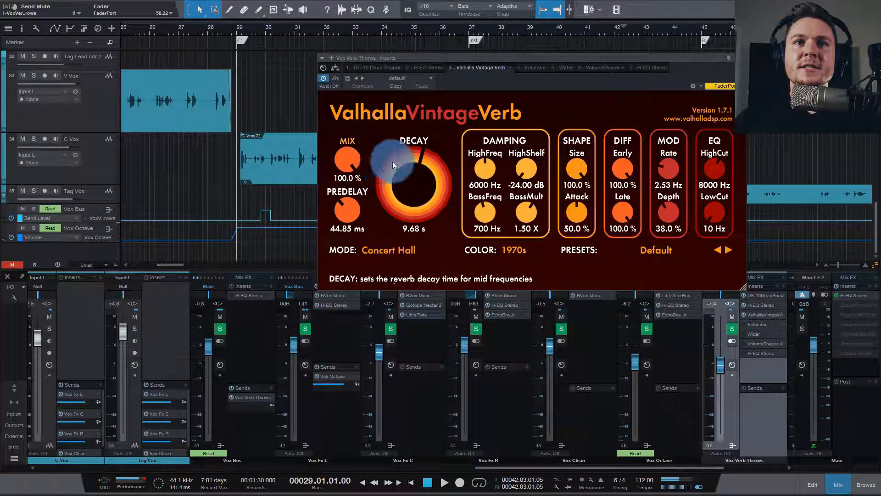
click(742, 58)
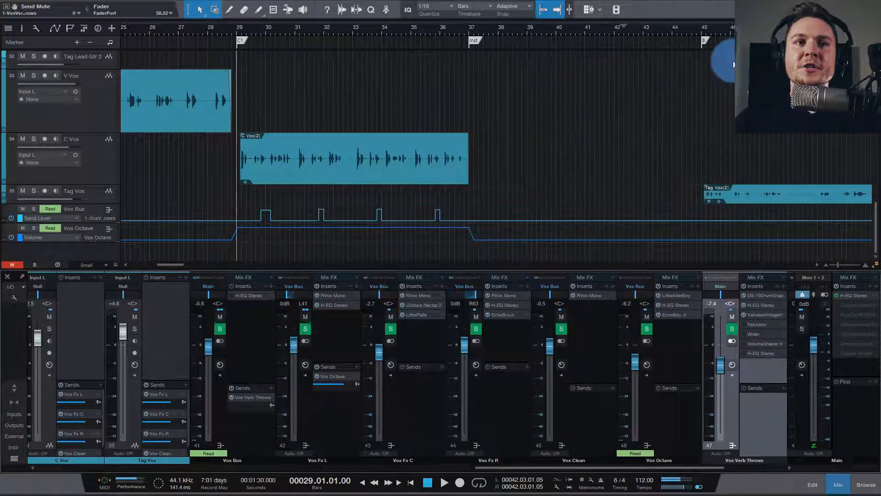
Step: Solo C Vox and audition the vocal from bar 29 with the automated reverb throws
click(33, 139)
click(250, 196)
key(space)
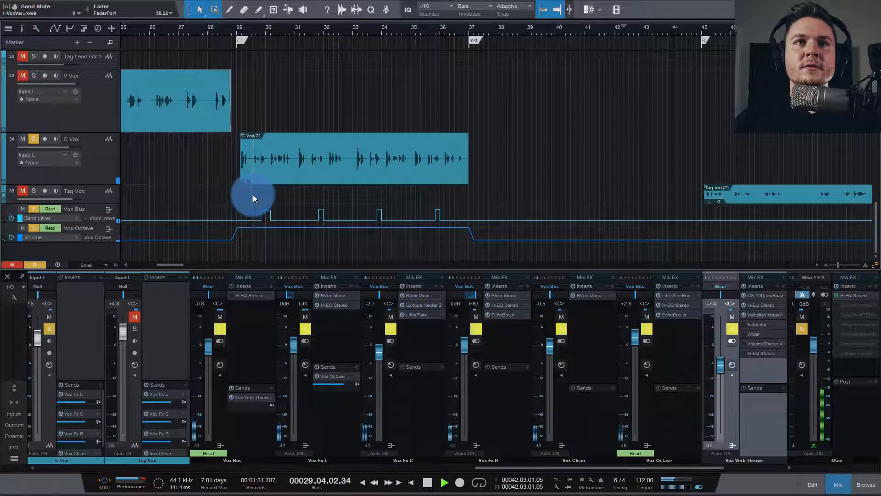
key(space)
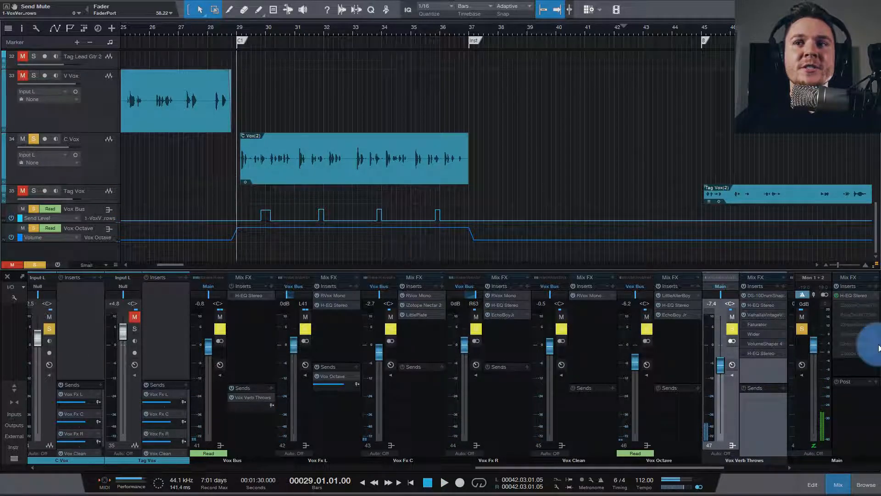
Step: Open and activate Faturator on the Vox Verb Throws bus and close its window
double_click(758, 325)
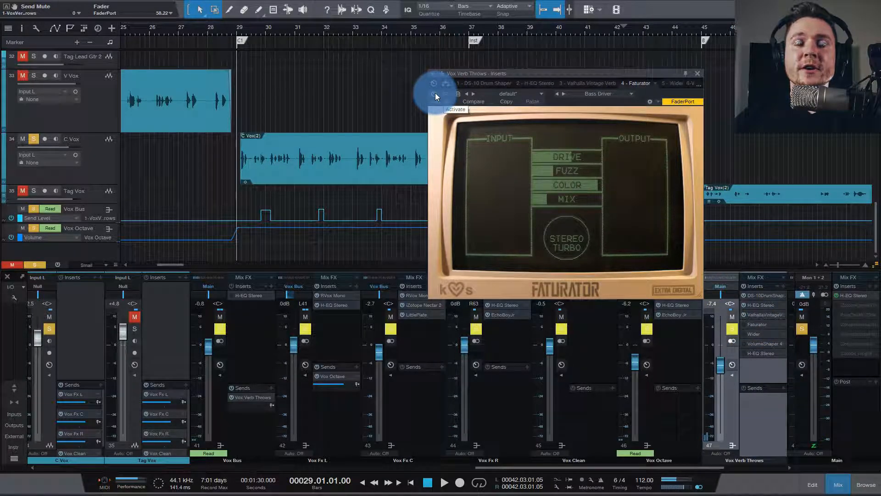
click(697, 73)
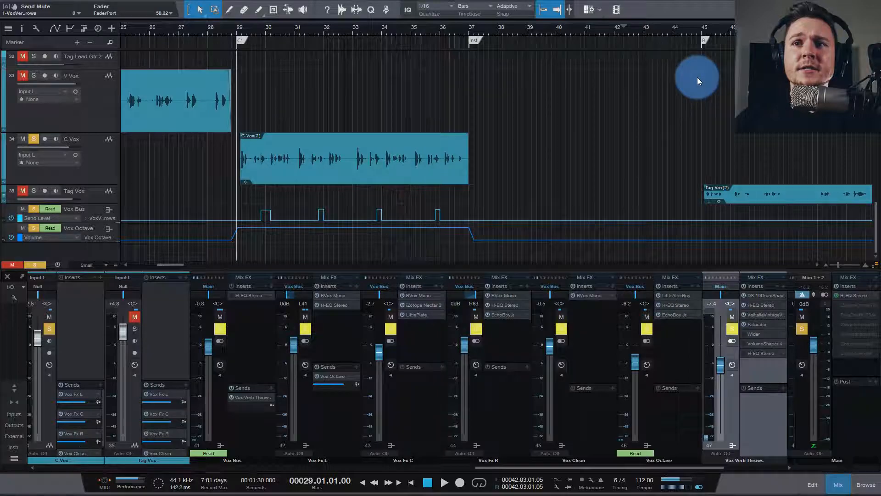
Step: Open VolumeShaper 4 and the final H-EQ Stereo on the Vox Verb Throws bus in turn, examine their curves, and close each
double_click(757, 344)
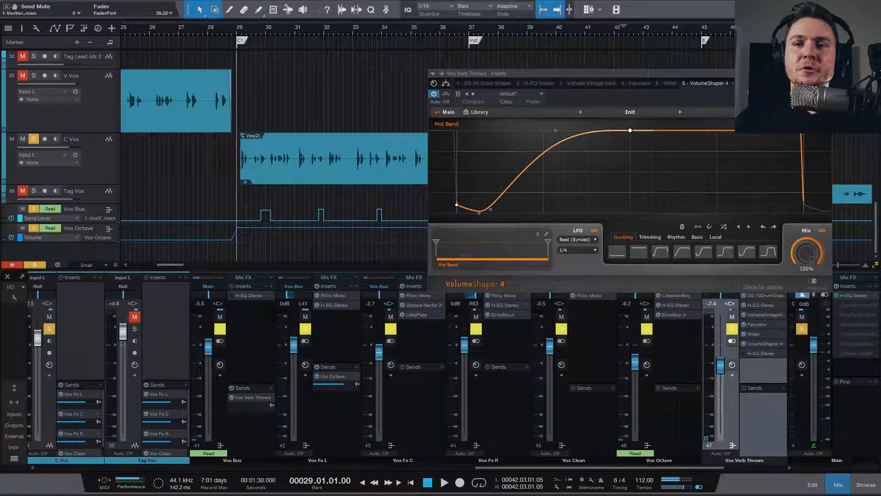
click(826, 73)
double_click(757, 351)
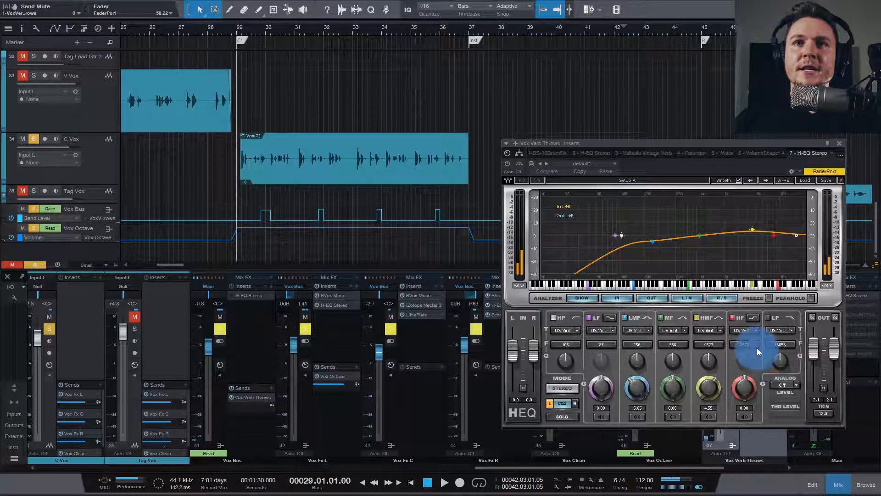
click(839, 146)
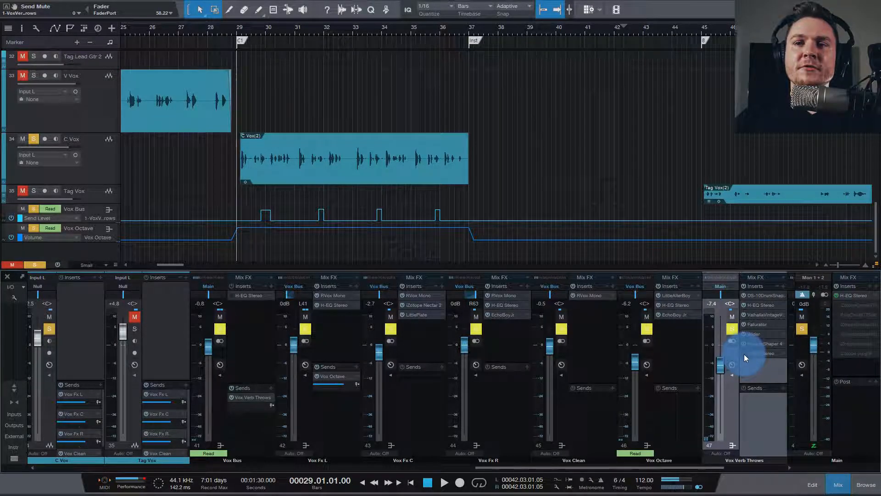
Step: Audition the soloed C Vox from bar 29, and play the same section in the full mix with the solo turned off
key(space)
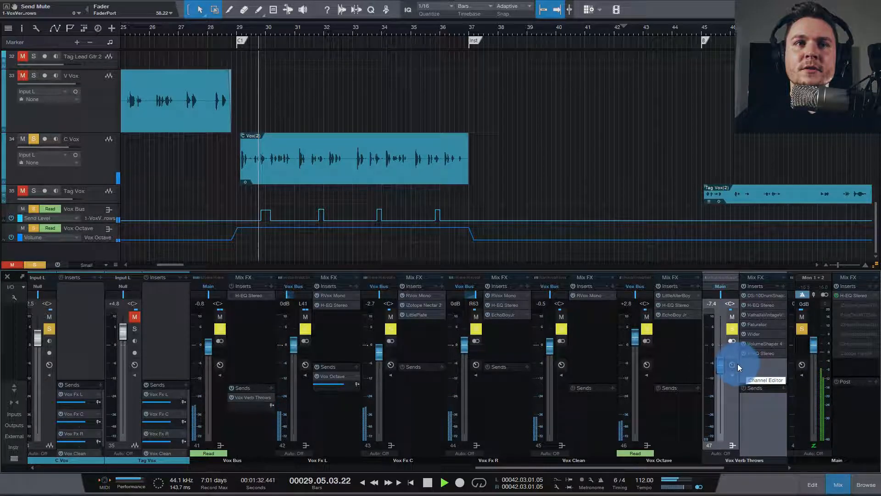
key(space)
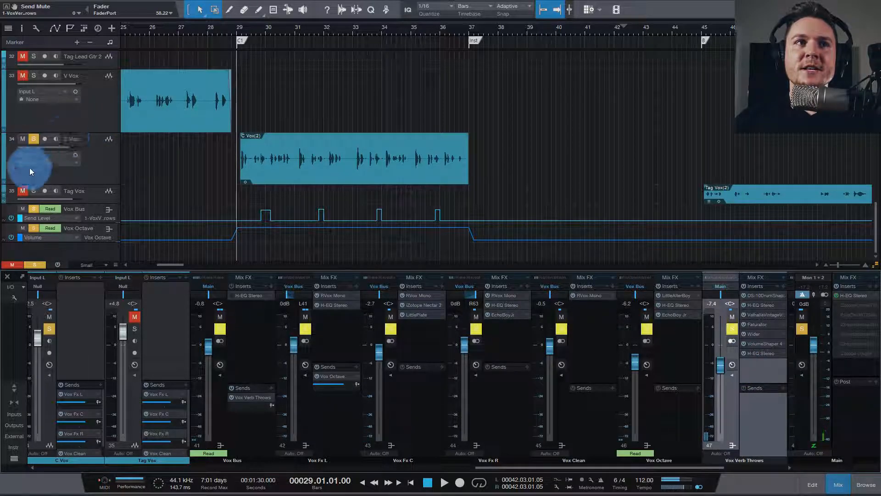
click(53, 329)
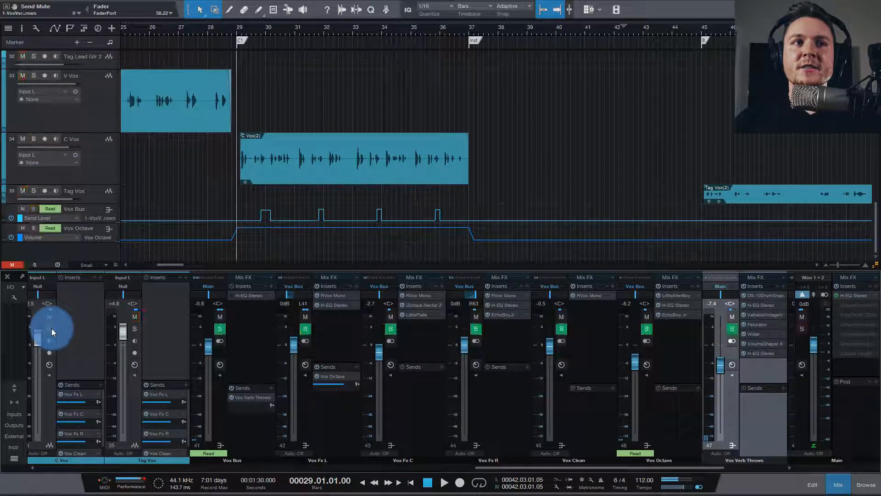
key(space)
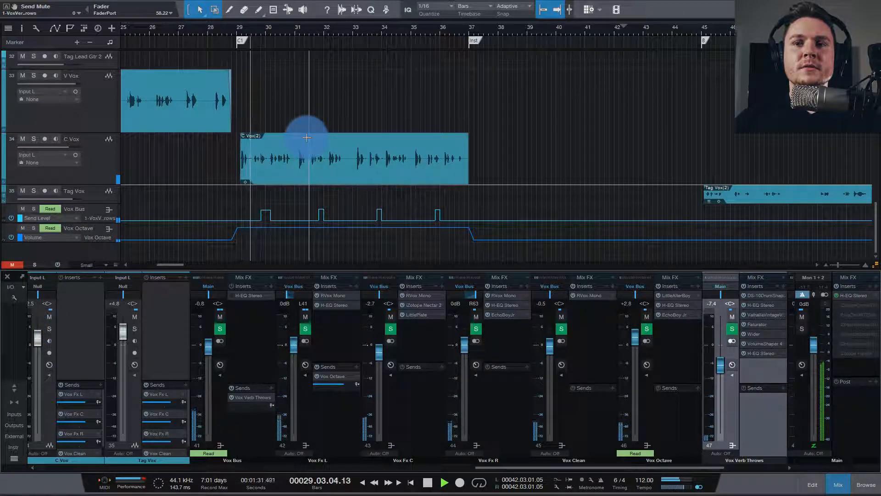